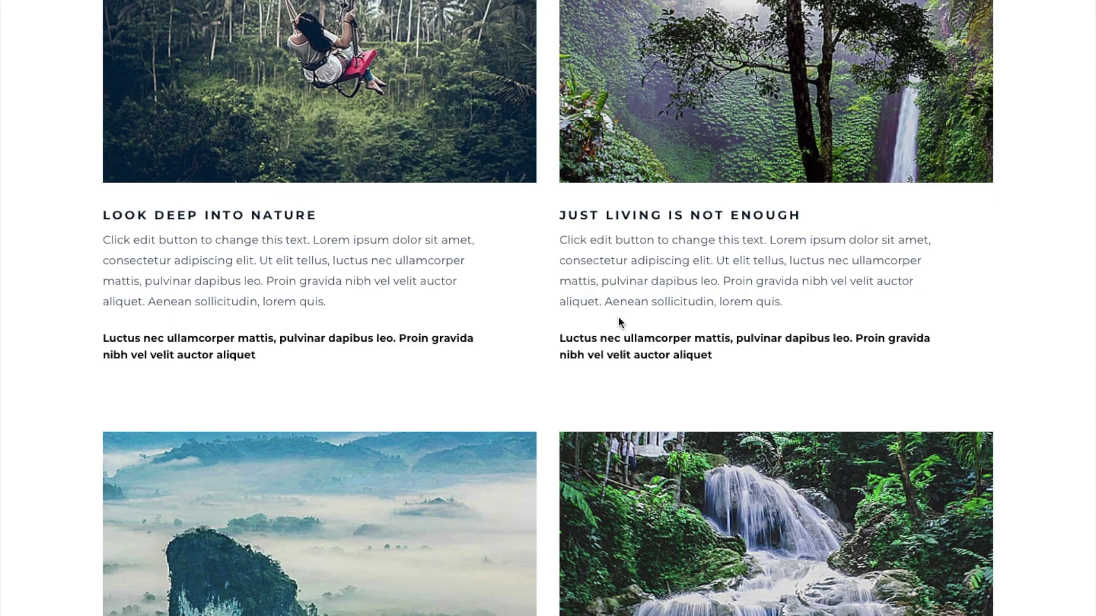
Scroll back up the Sierra Nature demo site's Projects page
{"action": "scroll", "coordinate": [618, 317], "scroll_direction": "up", "scroll_amount": 10}
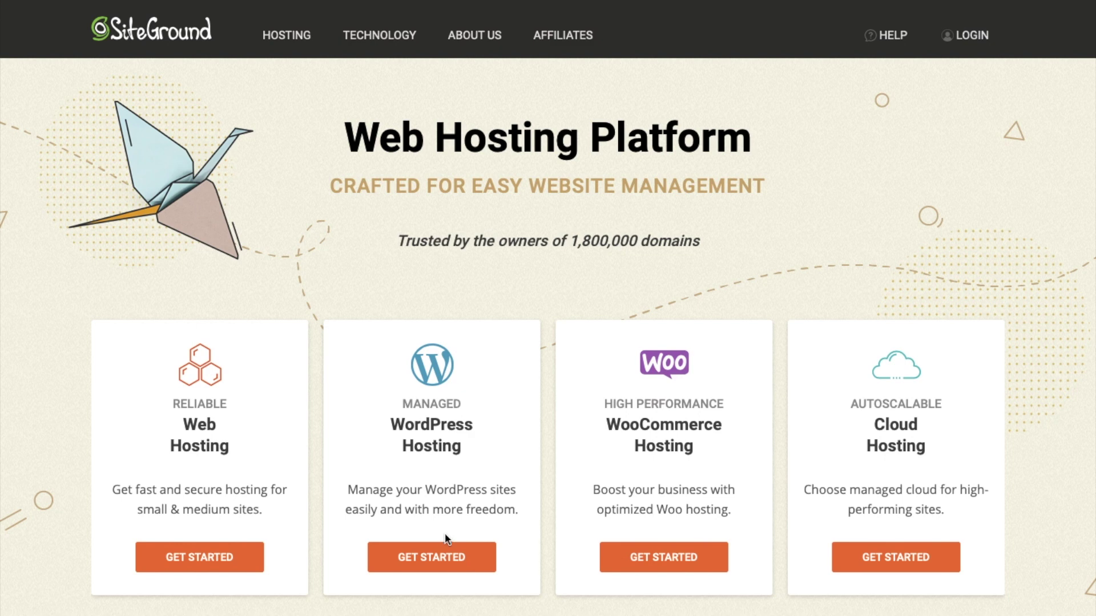
Pick the StartUp plan from the Managed WordPress Hosting pricing
{"action": "left_click", "coordinate": [432, 562]}
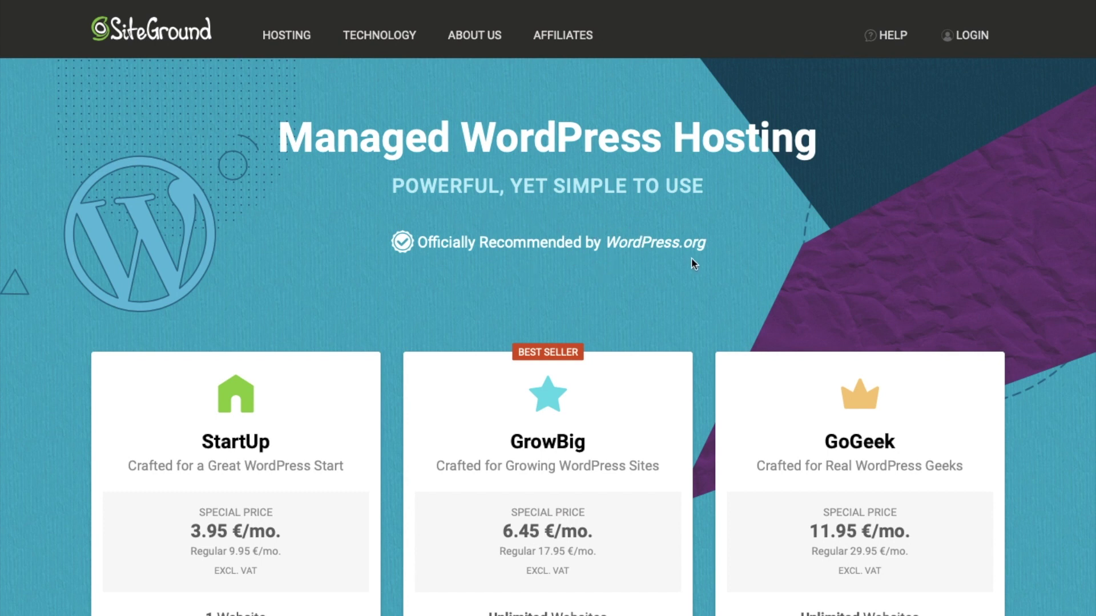
{"action": "scroll", "coordinate": [698, 257], "scroll_direction": "down", "scroll_amount": 4}
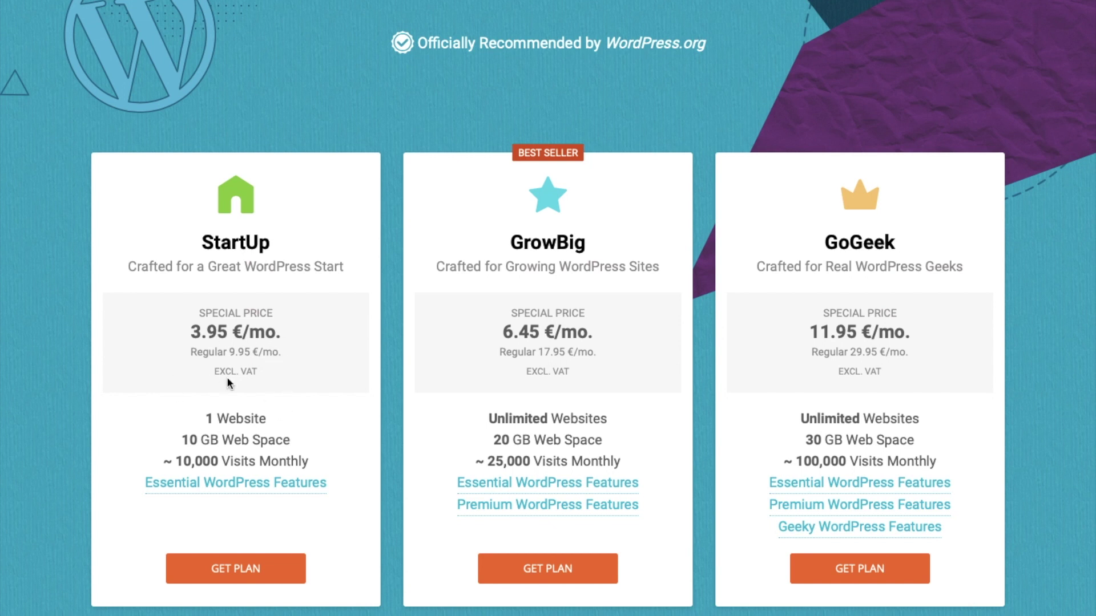
{"action": "left_click", "coordinate": [240, 570]}
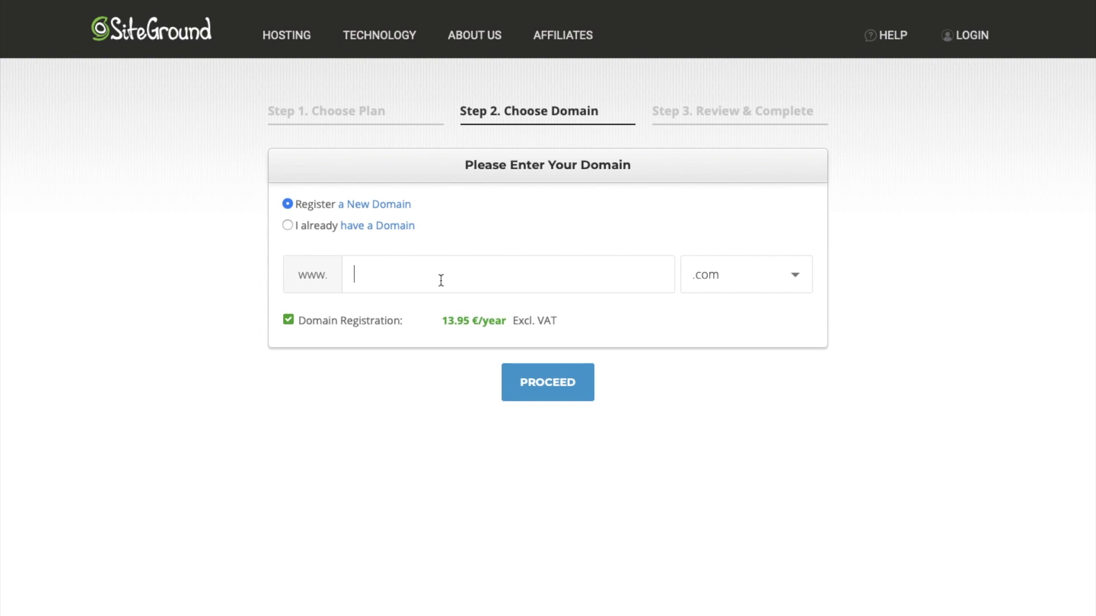
Enter wpen10min as the new .com domain and proceed to Review & Complete
{"action": "type", "text": "wpen10min"}
{"action": "left_click", "coordinate": [556, 392]}
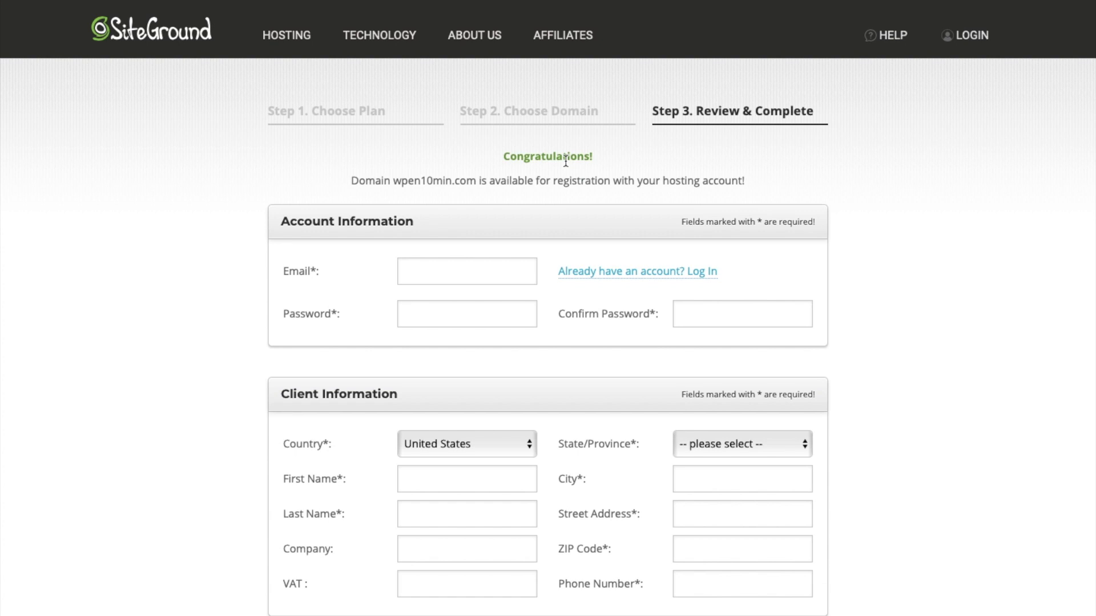
Set the client country to France in the account details
{"action": "scroll", "coordinate": [558, 227], "scroll_direction": "down", "scroll_amount": 3}
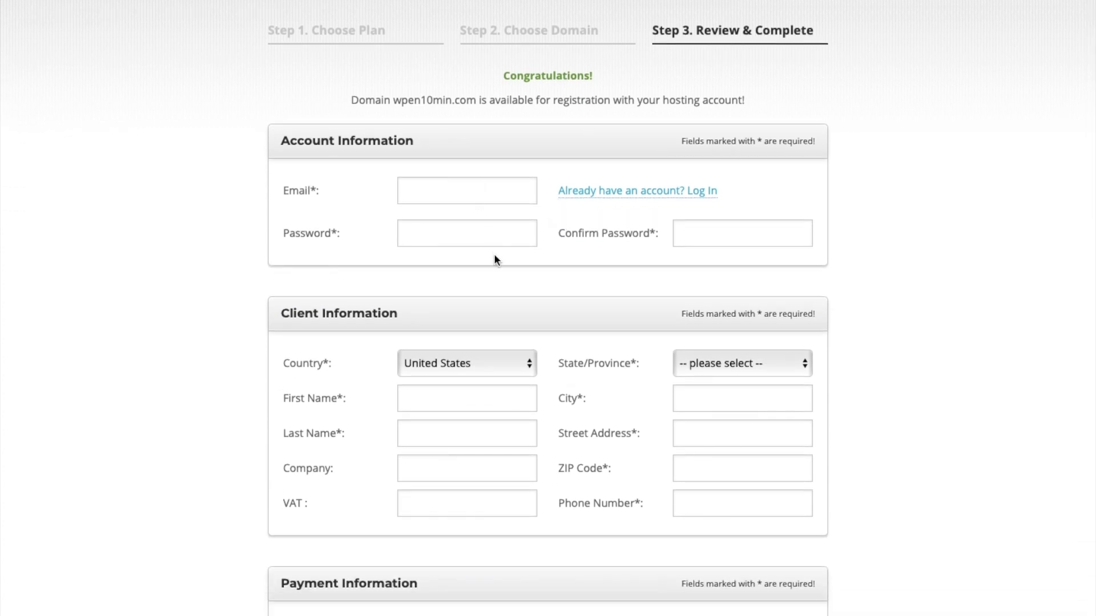
{"action": "scroll", "coordinate": [494, 253], "scroll_direction": "down", "scroll_amount": 3}
{"action": "scroll", "coordinate": [502, 308], "scroll_direction": "up", "scroll_amount": 2}
{"action": "left_click", "coordinate": [517, 343]}
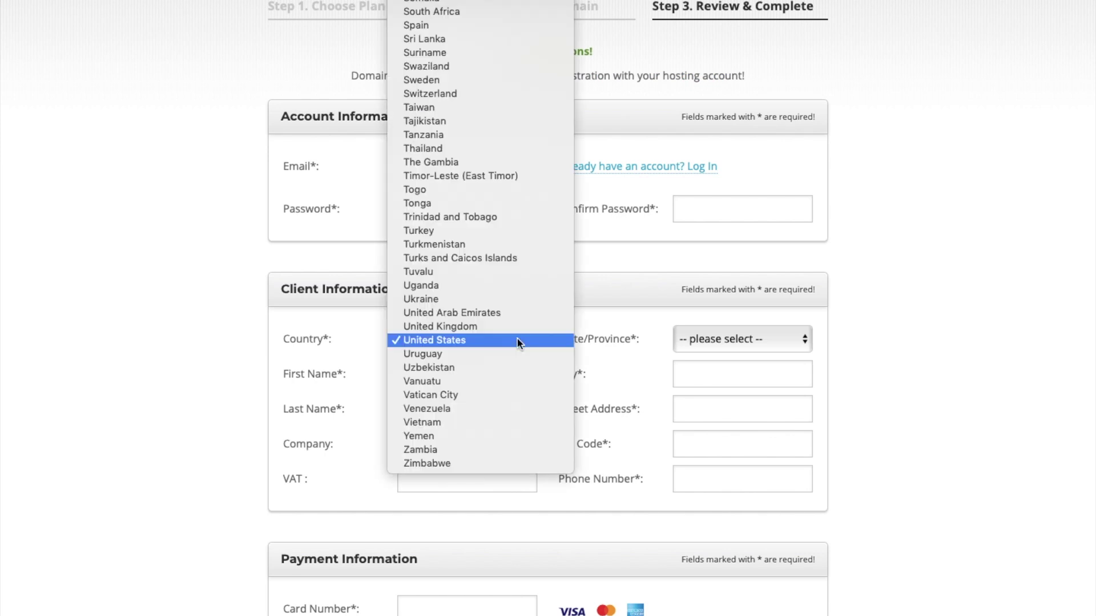
{"action": "scroll", "coordinate": [516, 337], "scroll_direction": "up", "scroll_amount": 10}
{"action": "scroll", "coordinate": [516, 337], "scroll_direction": "down", "scroll_amount": 5}
{"action": "left_click", "coordinate": [515, 337]}
{"action": "scroll", "coordinate": [471, 520], "scroll_direction": "down", "scroll_amount": 5}
{"action": "scroll", "coordinate": [470, 515], "scroll_direction": "down", "scroll_amount": 8}
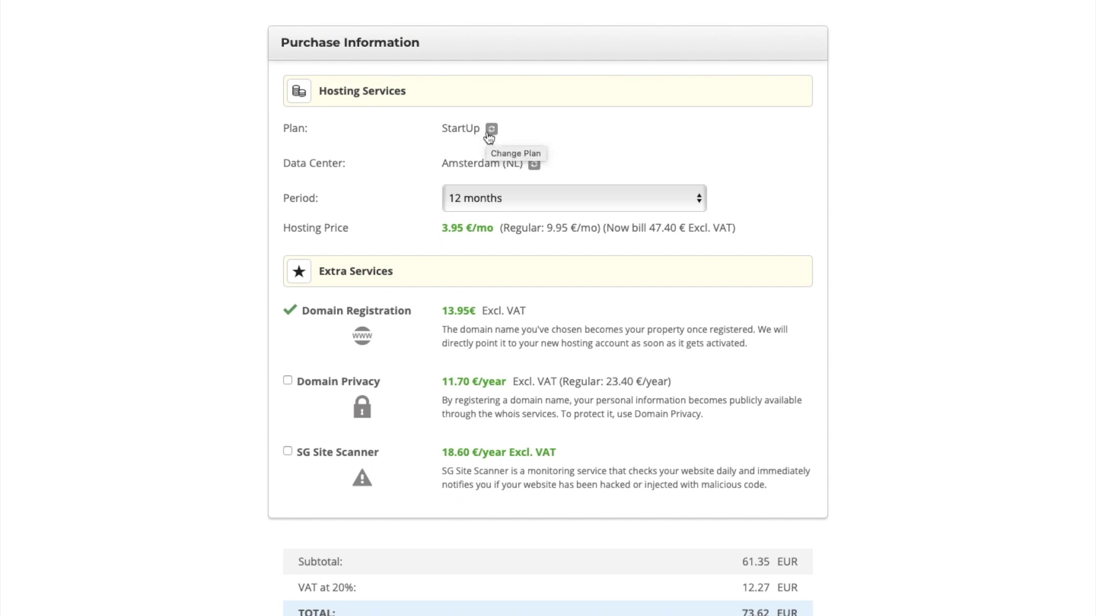
Keep the 12-month hosting period, accept the terms and pay for the order
{"action": "left_click", "coordinate": [489, 198]}
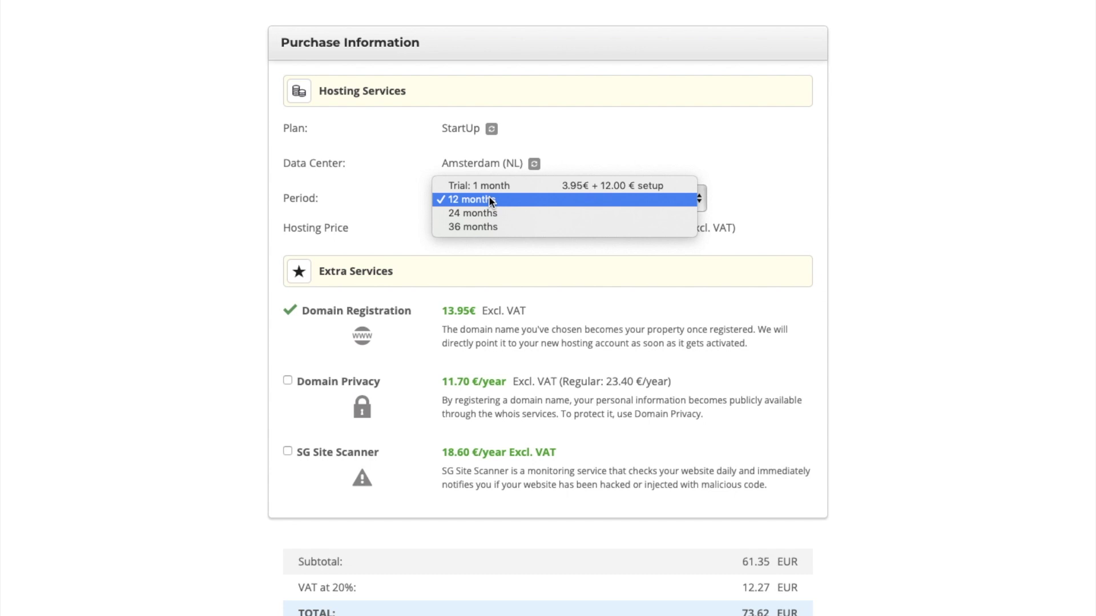
{"action": "left_click", "coordinate": [489, 200]}
{"action": "scroll", "coordinate": [325, 255], "scroll_direction": "down", "scroll_amount": 1}
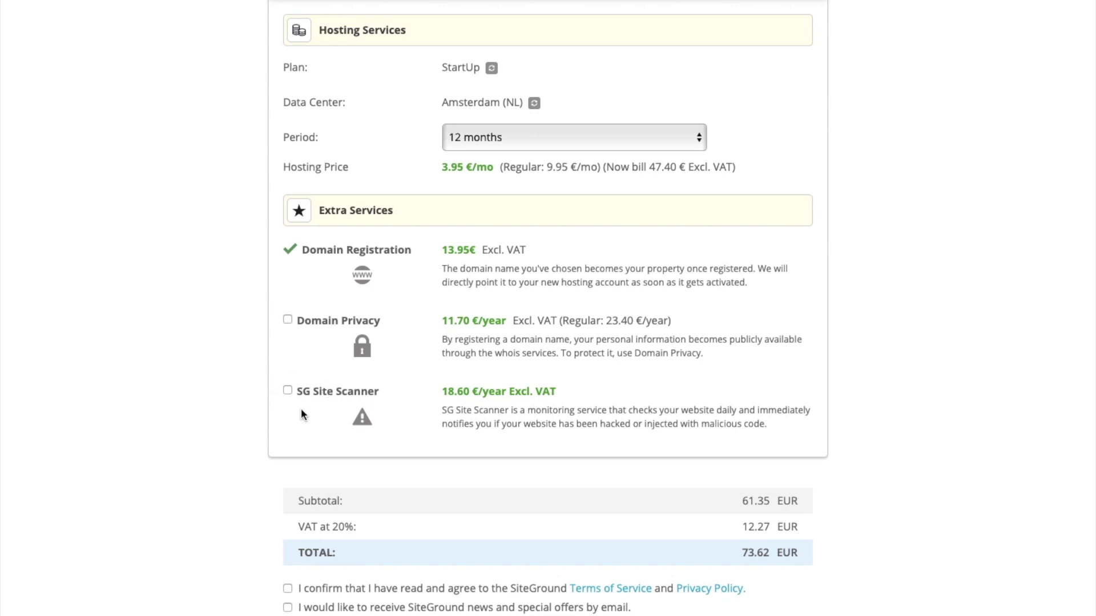
{"action": "scroll", "coordinate": [796, 188], "scroll_direction": "down", "scroll_amount": 2}
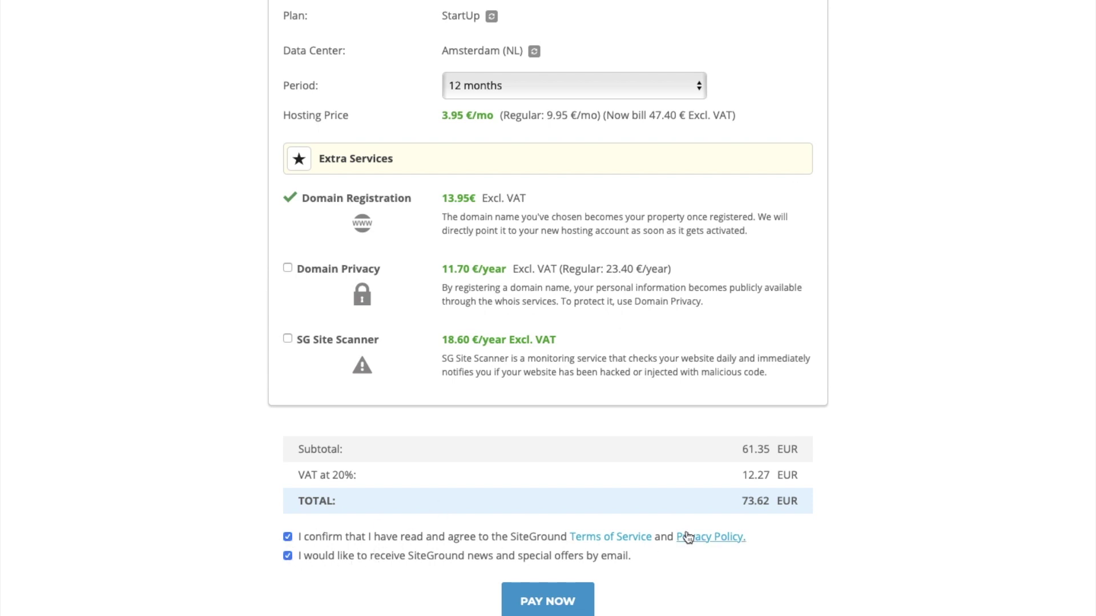
{"action": "left_click", "coordinate": [556, 603]}
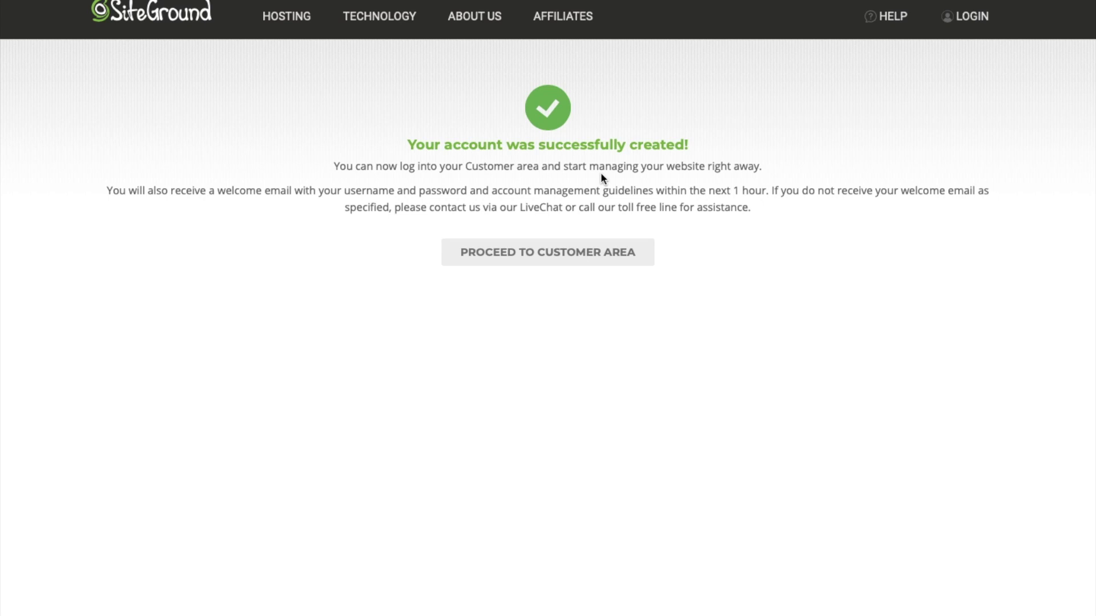
Start a new website with WordPress as the software in account setup
{"action": "left_click", "coordinate": [539, 261]}
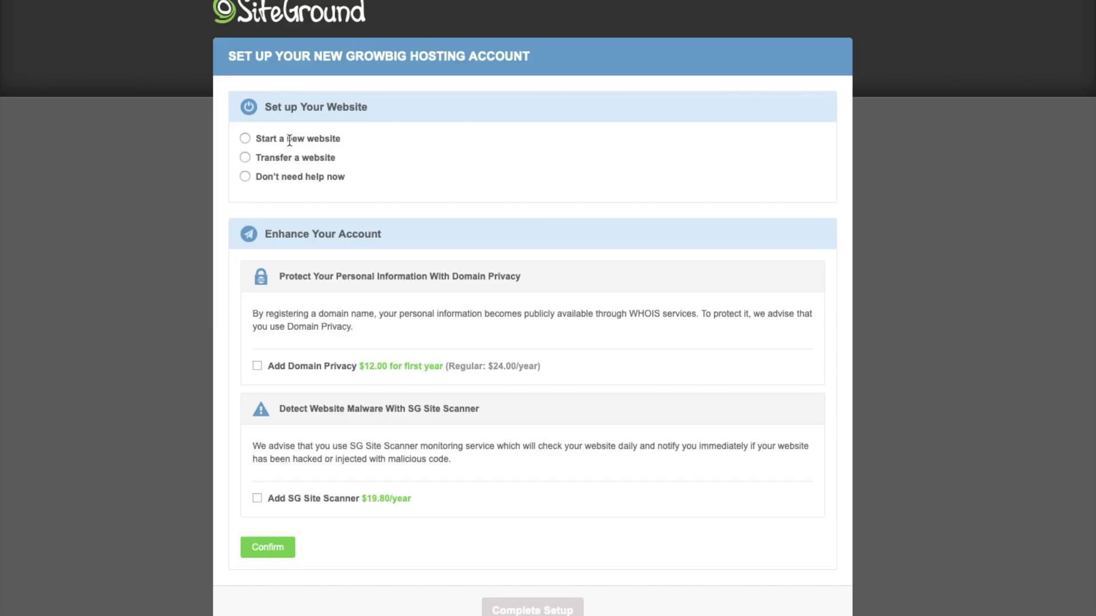
{"action": "left_click", "coordinate": [247, 138]}
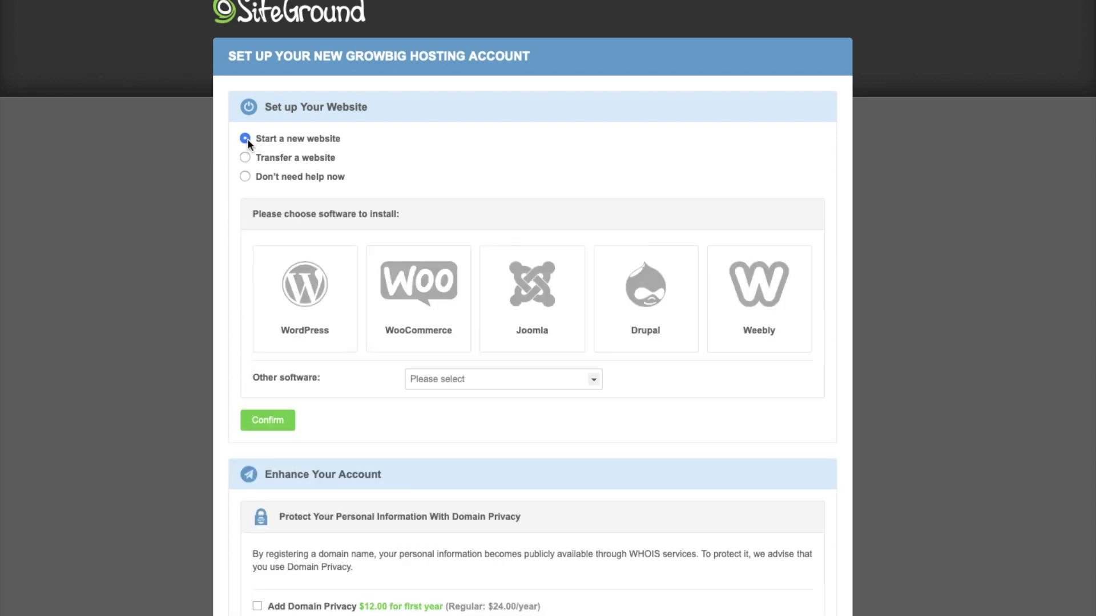
{"action": "left_click", "coordinate": [310, 314]}
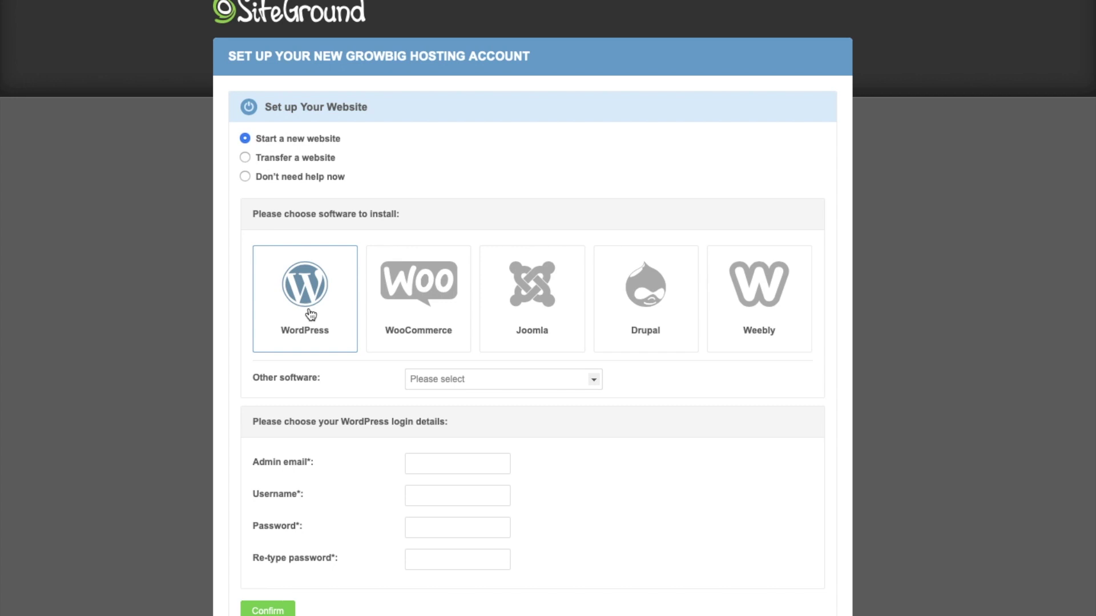
Fill in the WordPress admin e-mail, username and password, then confirm
{"action": "left_click", "coordinate": [465, 466]}
{"action": "left_click", "coordinate": [436, 495]}
{"action": "type", "text": "antoinegicquel"}
{"action": "left_click", "coordinate": [435, 529]}
{"action": "key", "text": "super+v"}
{"action": "key", "text": "Tab"}
{"action": "key", "text": "super+v"}
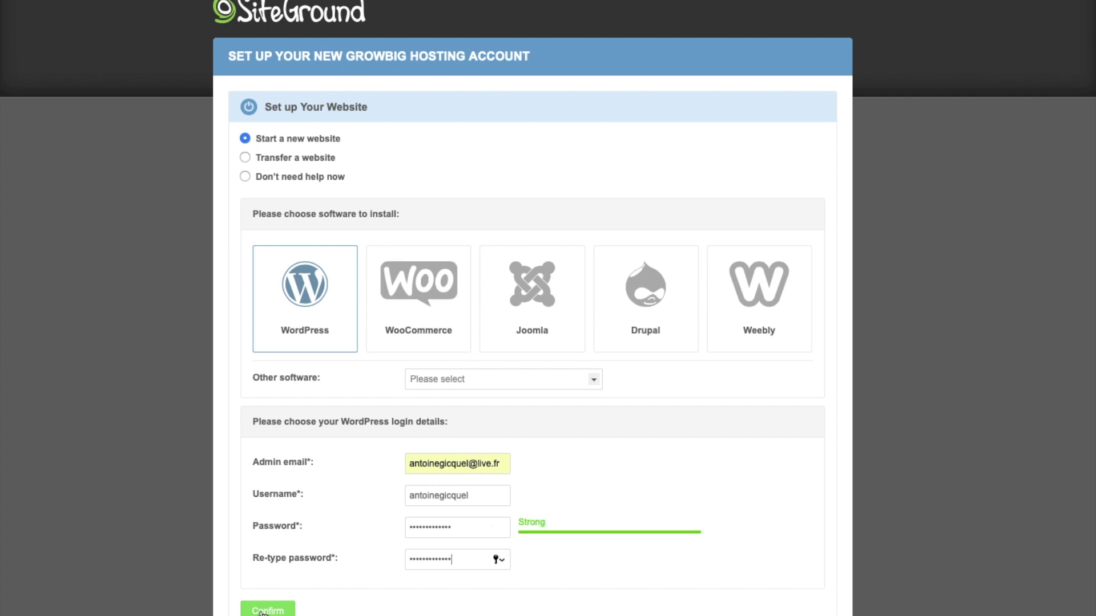
{"action": "left_click", "coordinate": [262, 610]}
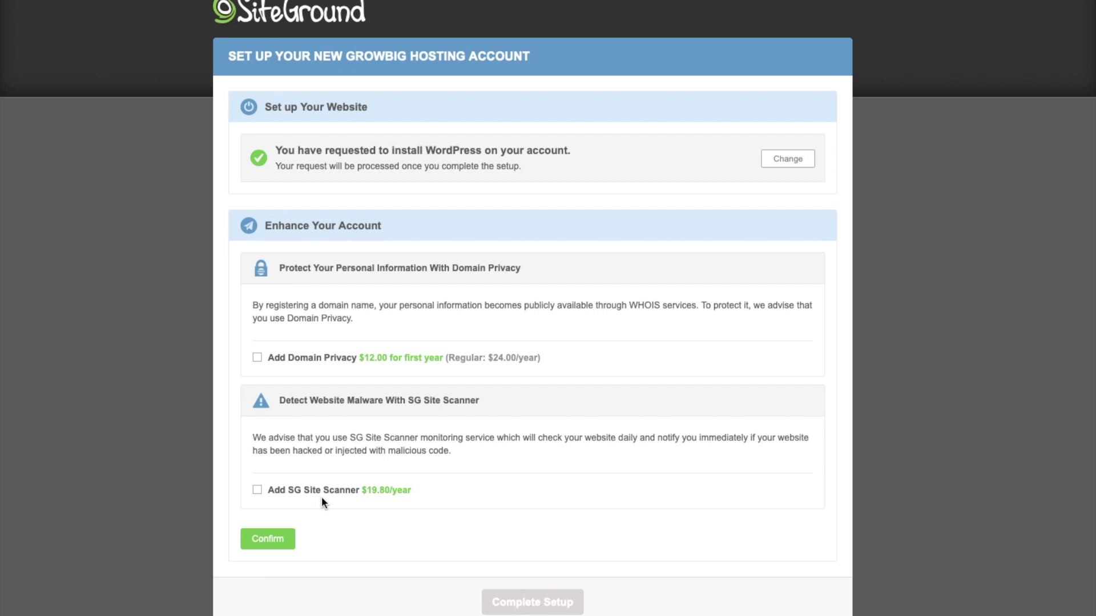
Skip extra enhancements, accept the terms and complete the hosting setup
{"action": "left_click", "coordinate": [266, 545]}
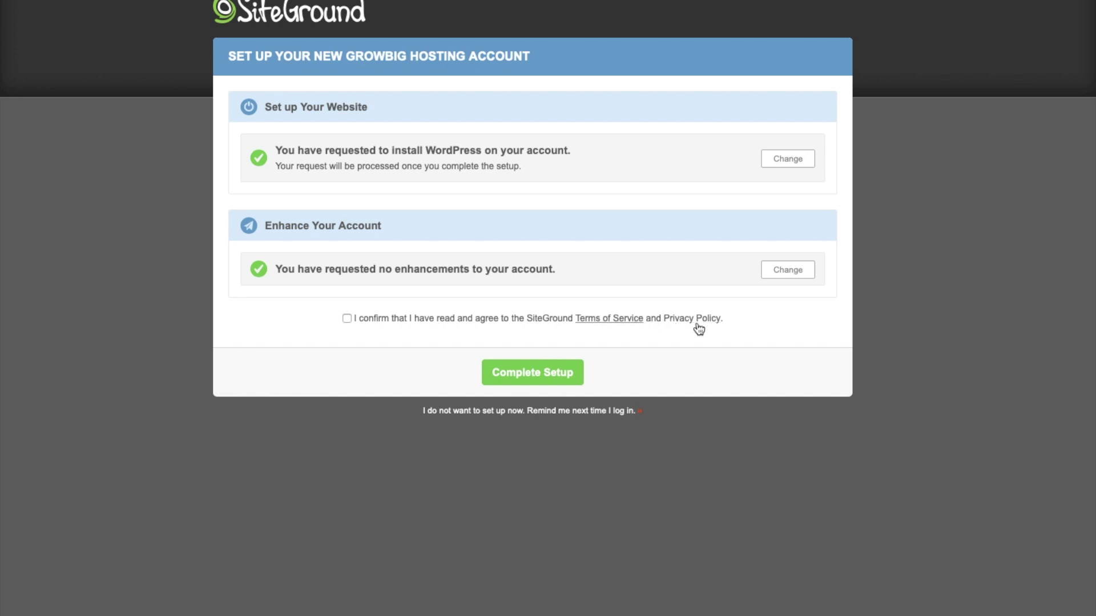
{"action": "left_click", "coordinate": [437, 318]}
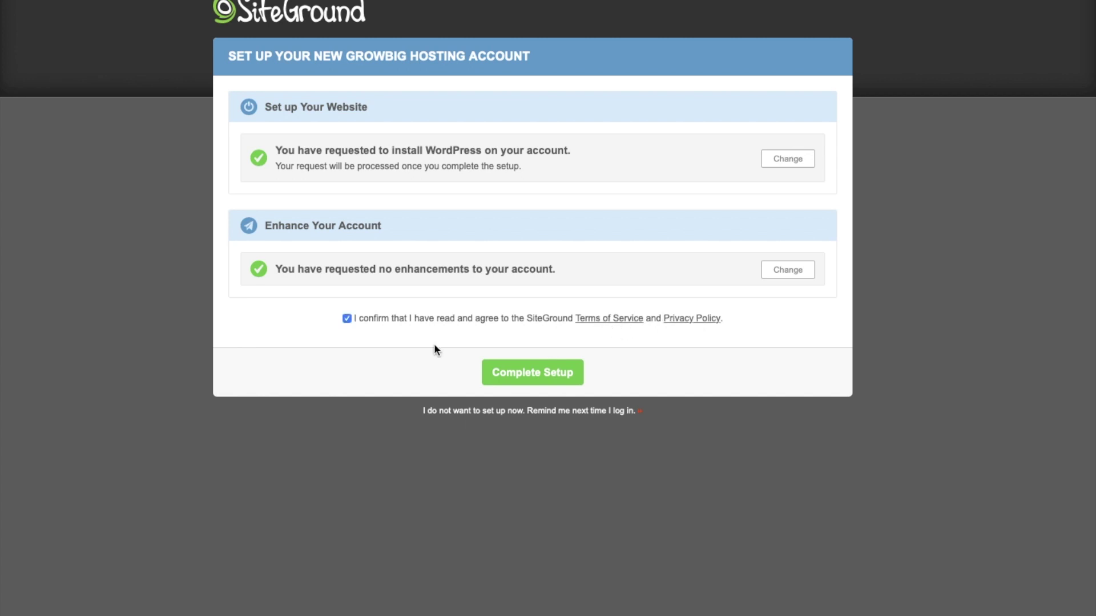
{"action": "left_click", "coordinate": [530, 374]}
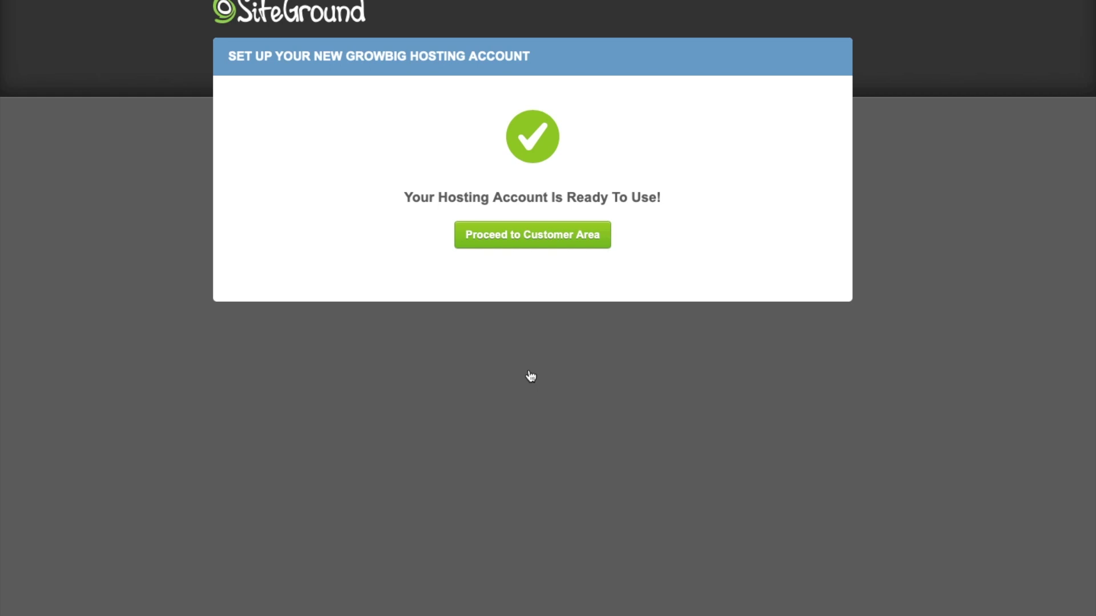
{"action": "left_click", "coordinate": [528, 245]}
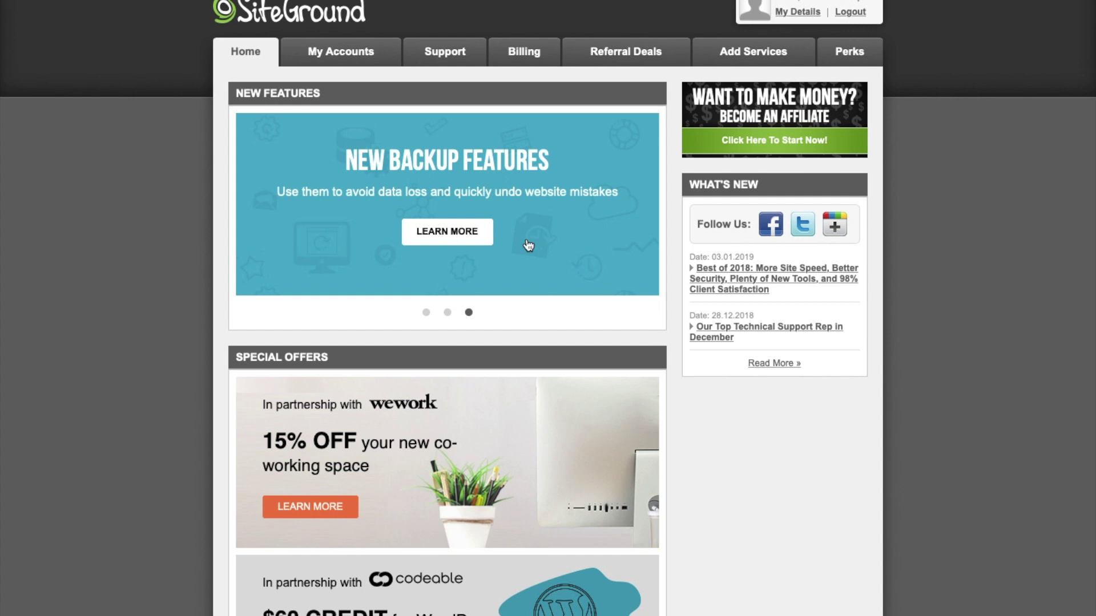
{"action": "left_click", "coordinate": [350, 58]}
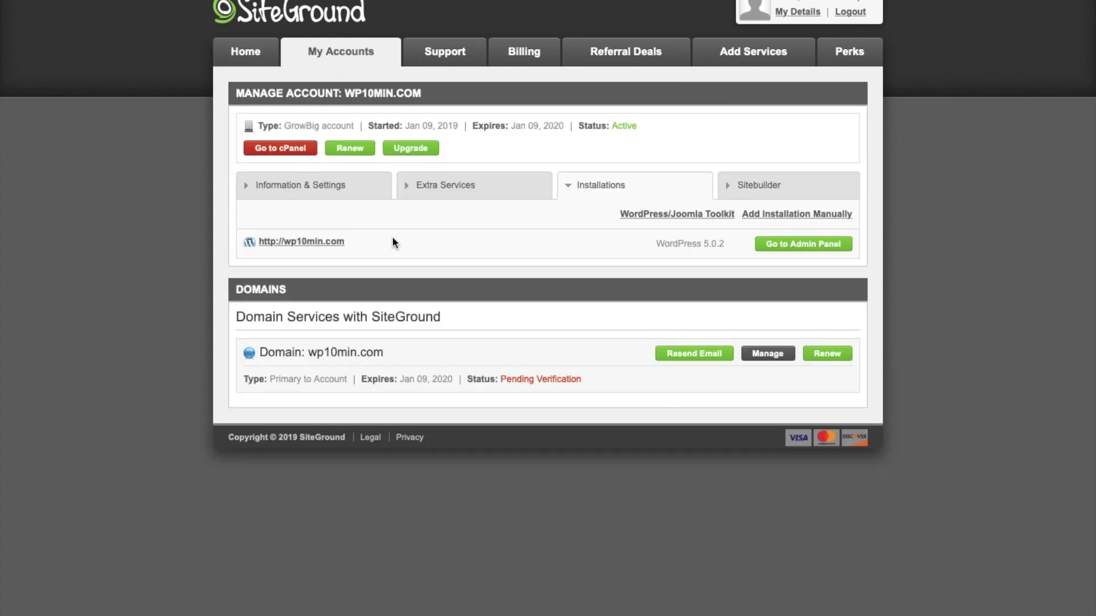
{"action": "left_click", "coordinate": [316, 244]}
Open the cPanel control panel for the hosting account
{"action": "left_click", "coordinate": [290, 157]}
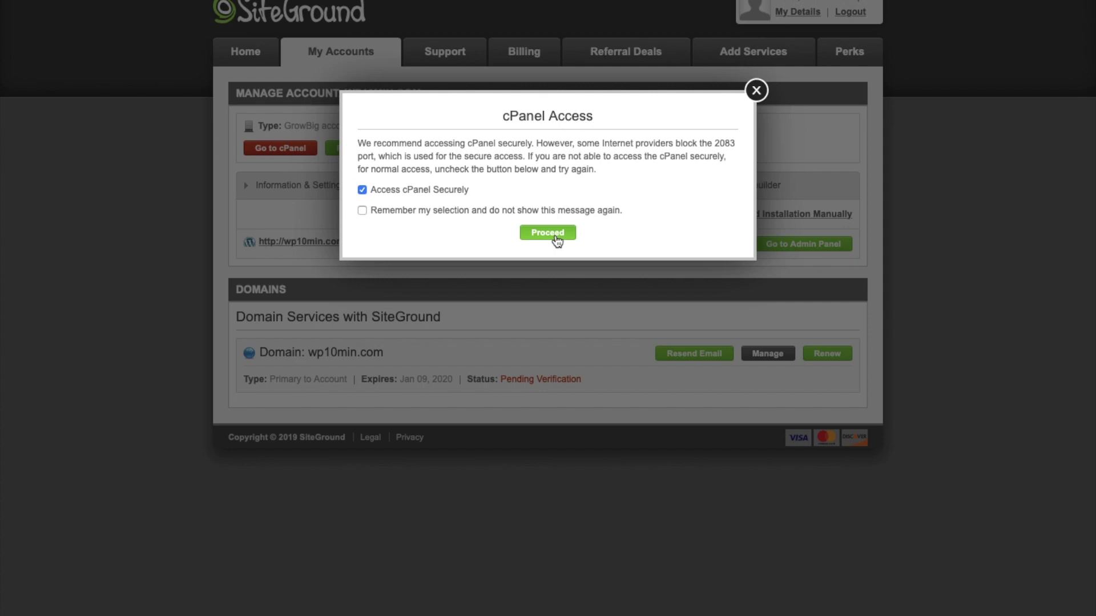
{"action": "left_click", "coordinate": [549, 233]}
{"action": "scroll", "coordinate": [604, 467], "scroll_direction": "down", "scroll_amount": 8}
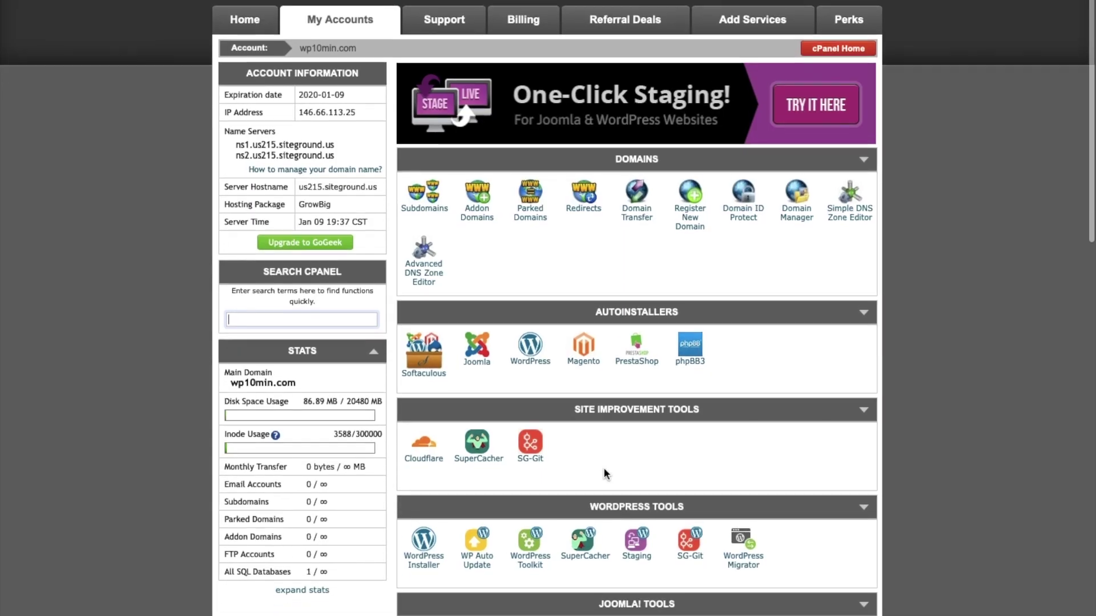
{"action": "scroll", "coordinate": [604, 472], "scroll_direction": "down", "scroll_amount": 9}
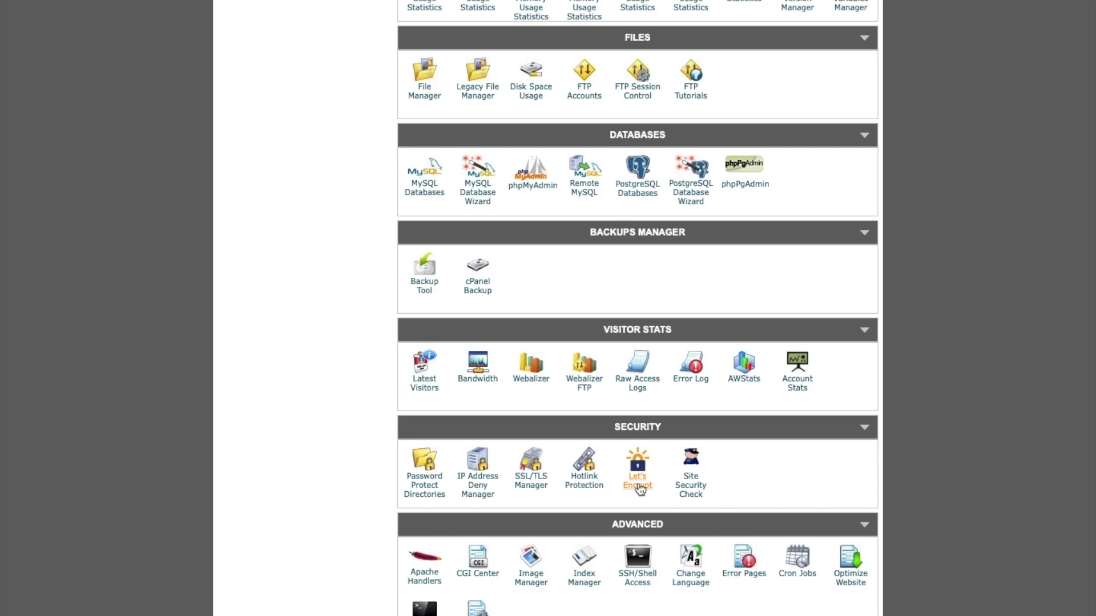
Request and confirm a Let's Encrypt wildcard certificate for wp10min.com
{"action": "left_click", "coordinate": [638, 486]}
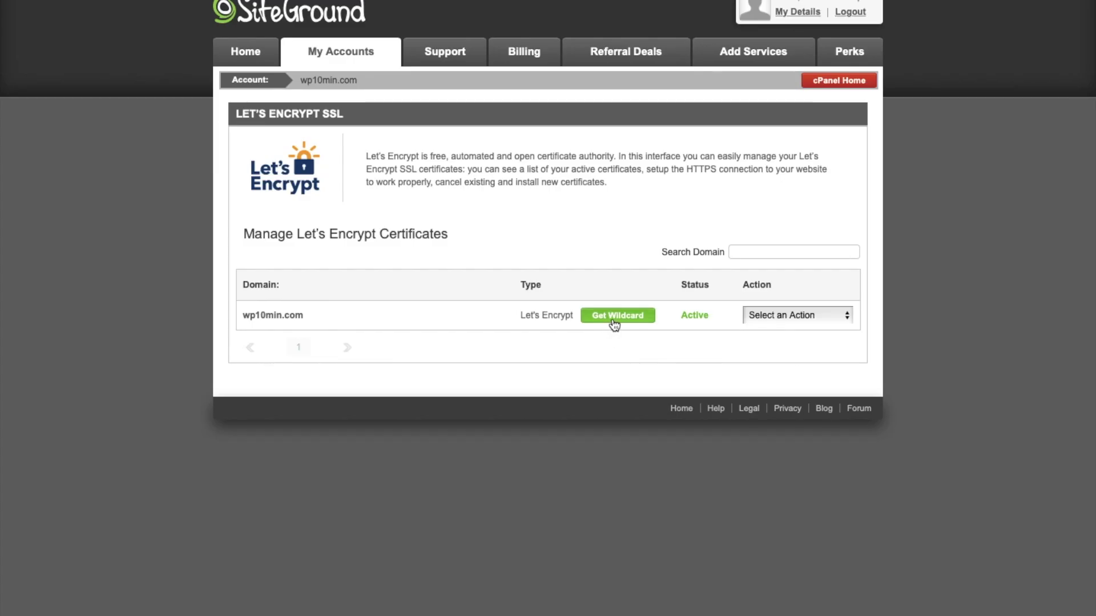
{"action": "left_click", "coordinate": [614, 323]}
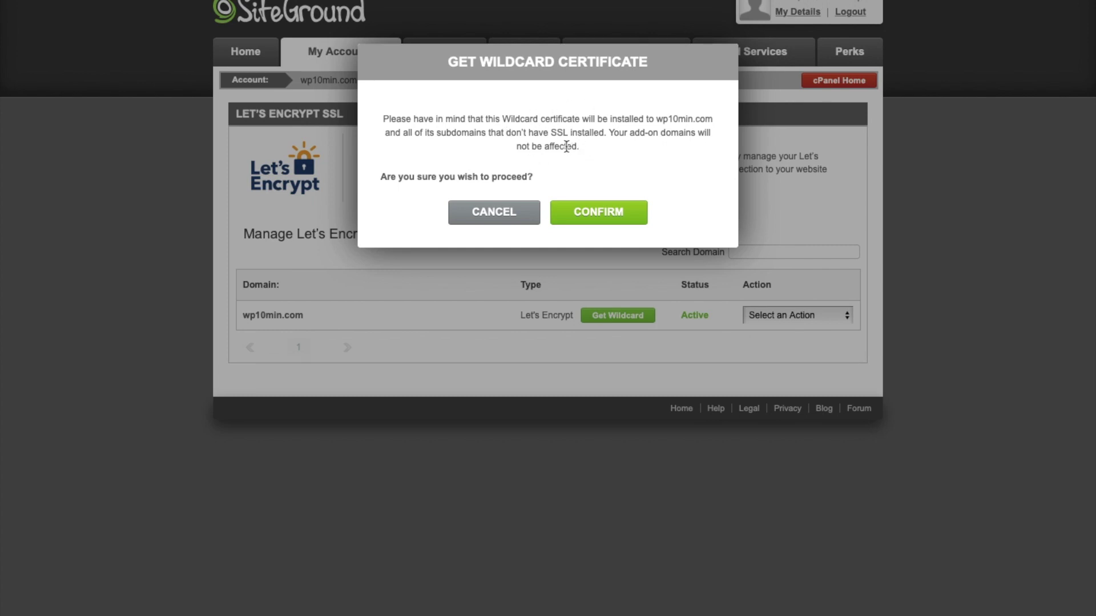
{"action": "left_click_drag", "start_coordinate": [656, 119], "coordinate": [698, 119]}
{"action": "left_click", "coordinate": [614, 219]}
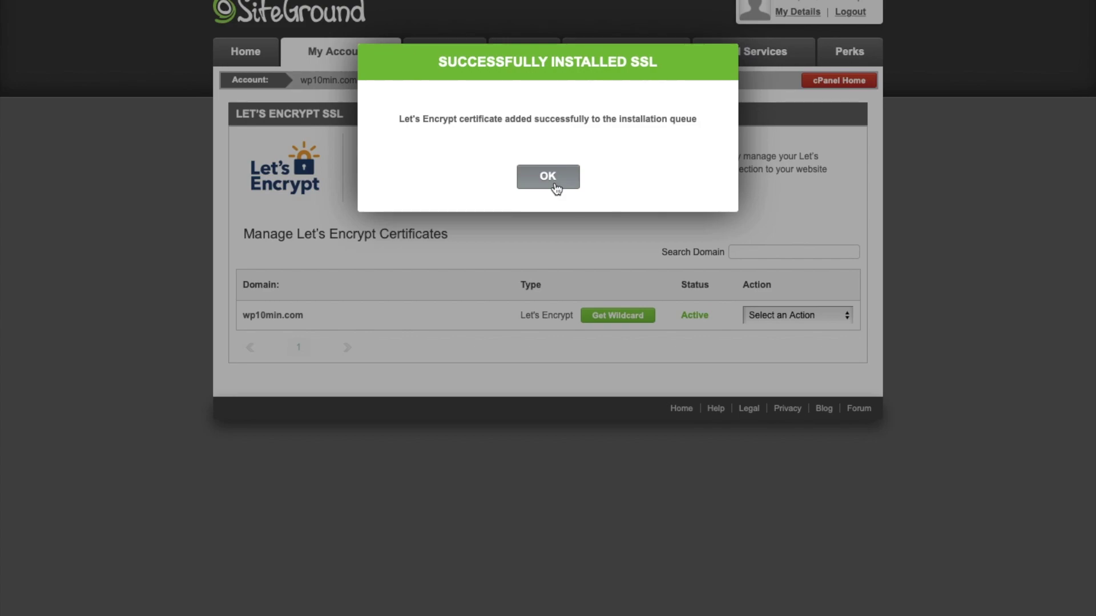
{"action": "left_click", "coordinate": [548, 177]}
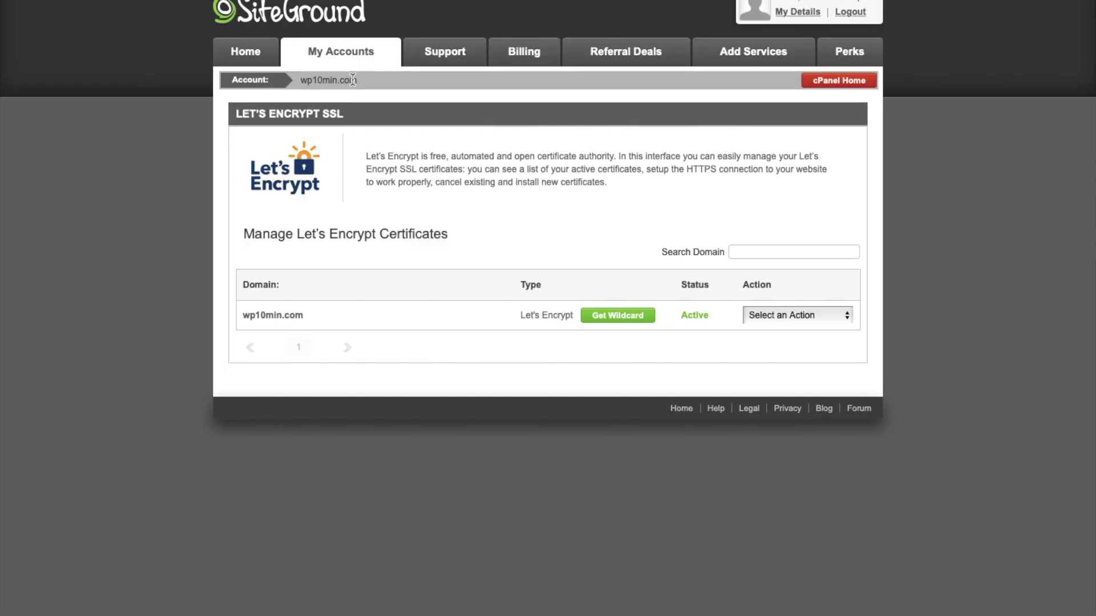
Log in to the wp10min.com WordPress admin with the username and saved password
{"action": "left_click", "coordinate": [322, 62]}
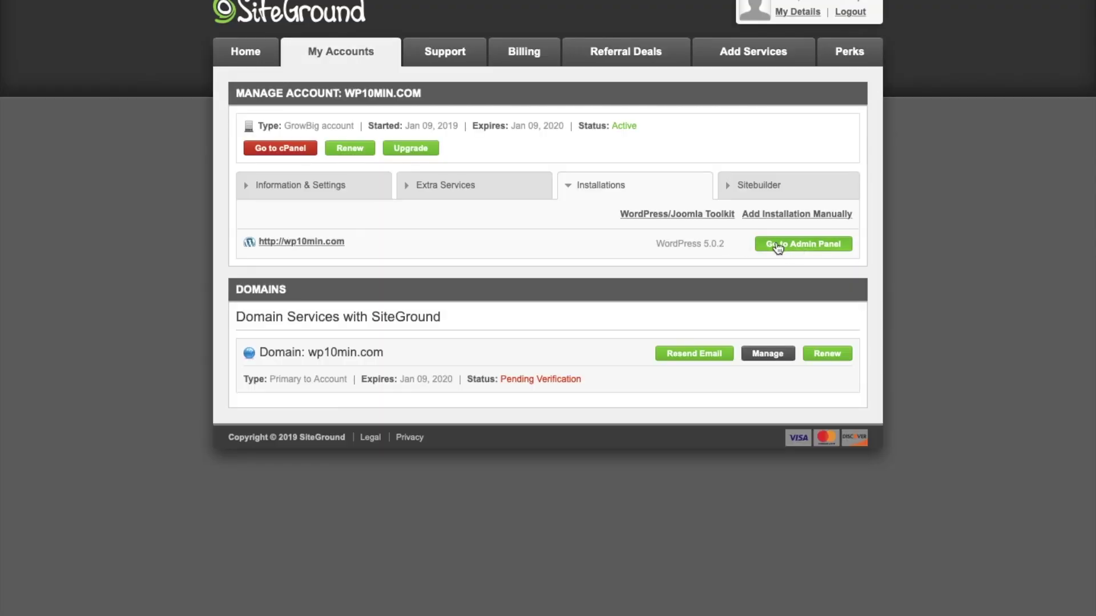
{"action": "left_click", "coordinate": [784, 247]}
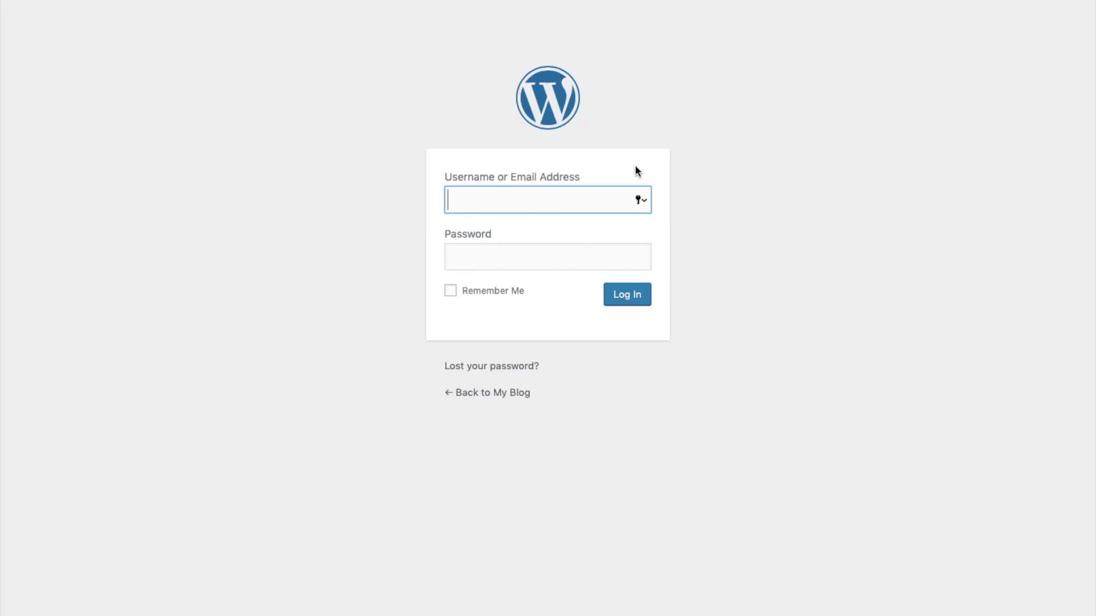
{"action": "type", "text": "antoinegic"}
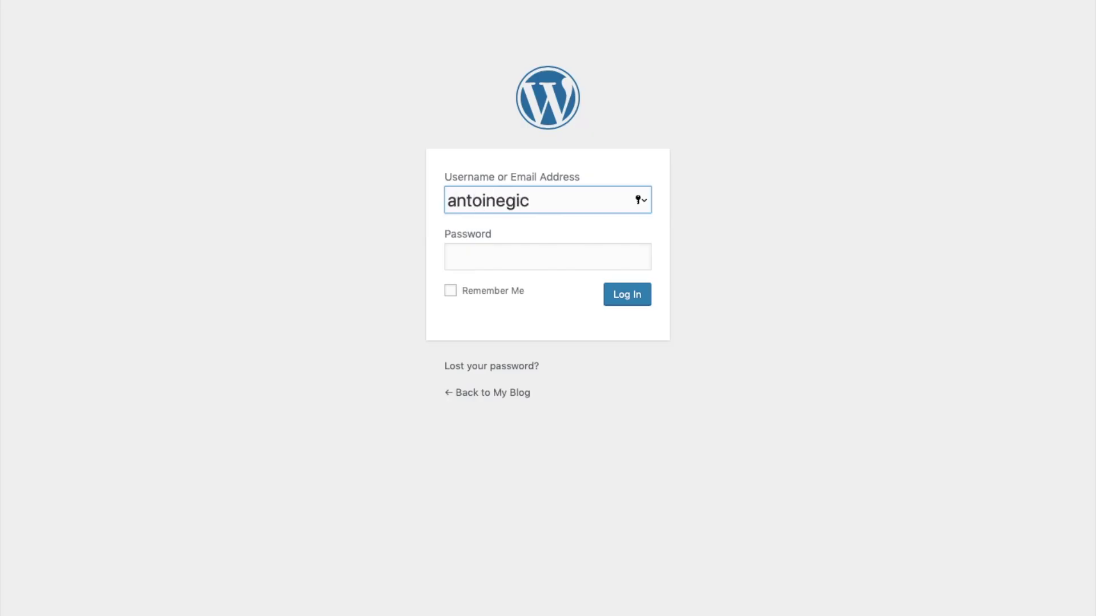
{"action": "type", "text": "quel"}
{"action": "key", "text": "Tab"}
{"action": "key", "text": "super+backslash"}
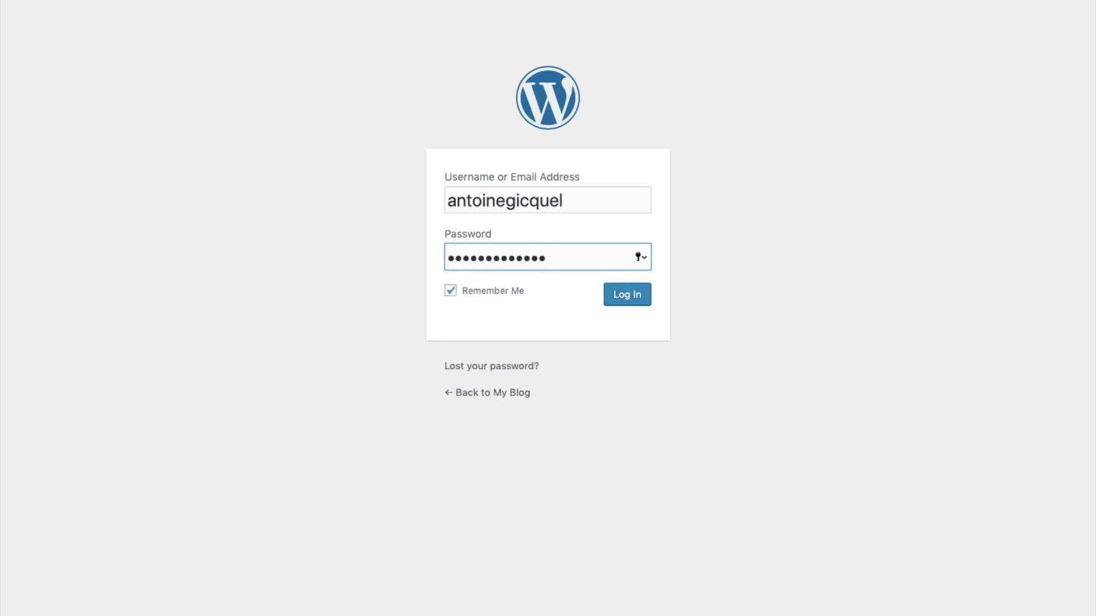
{"action": "left_click", "coordinate": [636, 307]}
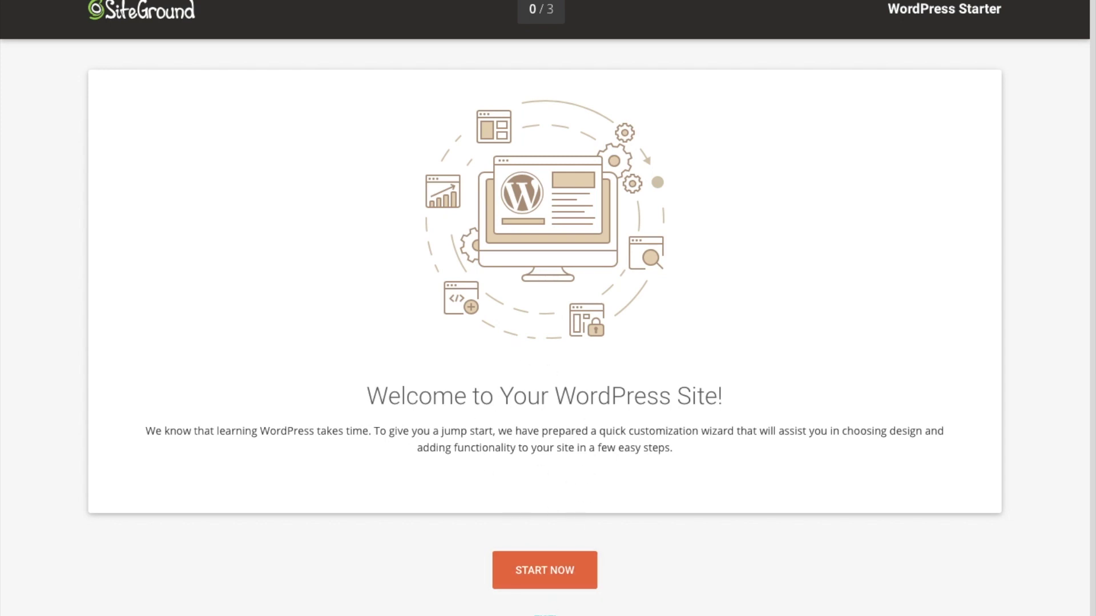
{"action": "scroll", "coordinate": [546, 610], "scroll_direction": "down", "scroll_amount": 1}
Exit the Starter wizard and save Site Language as Français in General Settings
{"action": "left_click", "coordinate": [544, 603]}
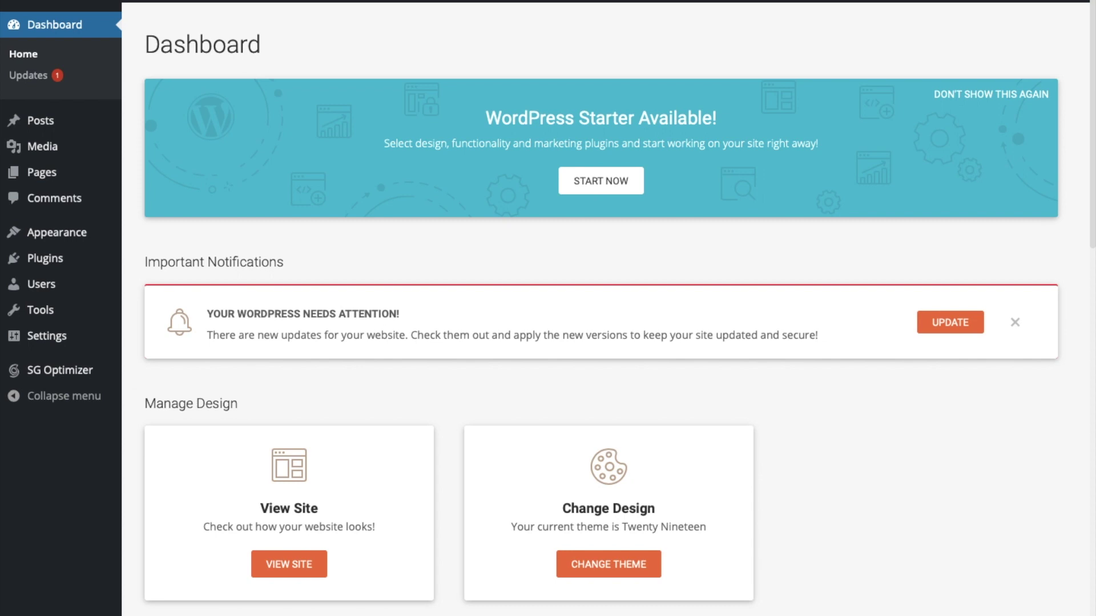
{"action": "mouse_move", "coordinate": [54, 345]}
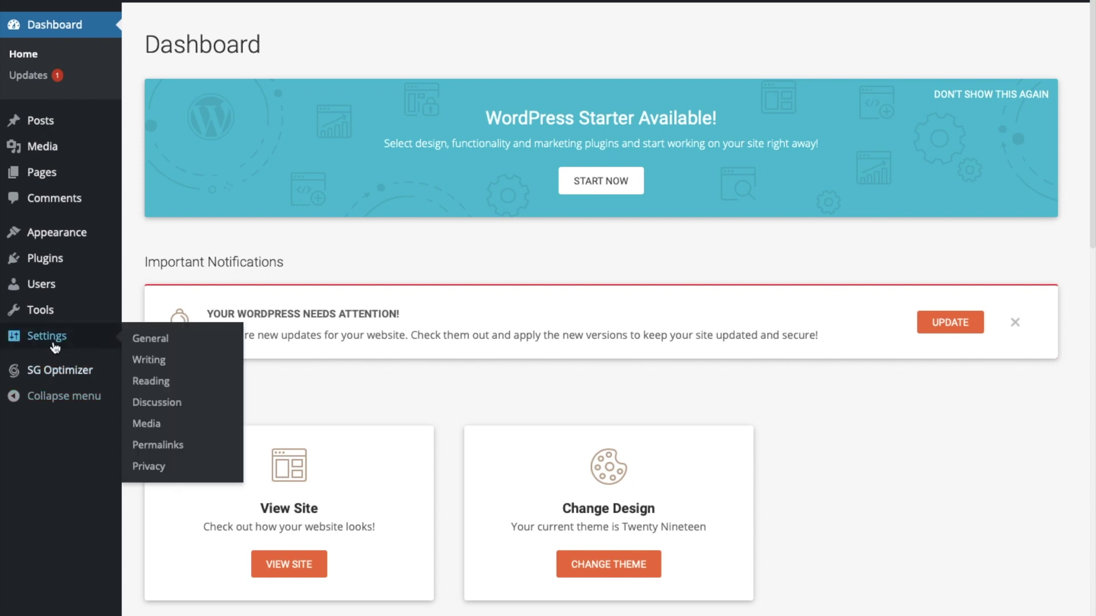
{"action": "left_click", "coordinate": [160, 340]}
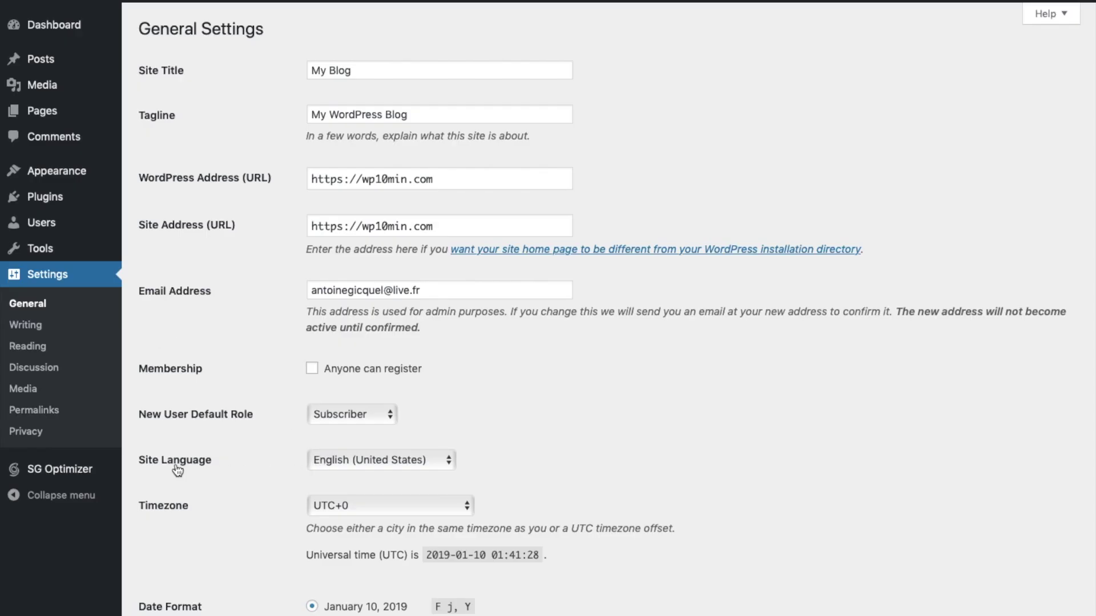
{"action": "left_click", "coordinate": [348, 459]}
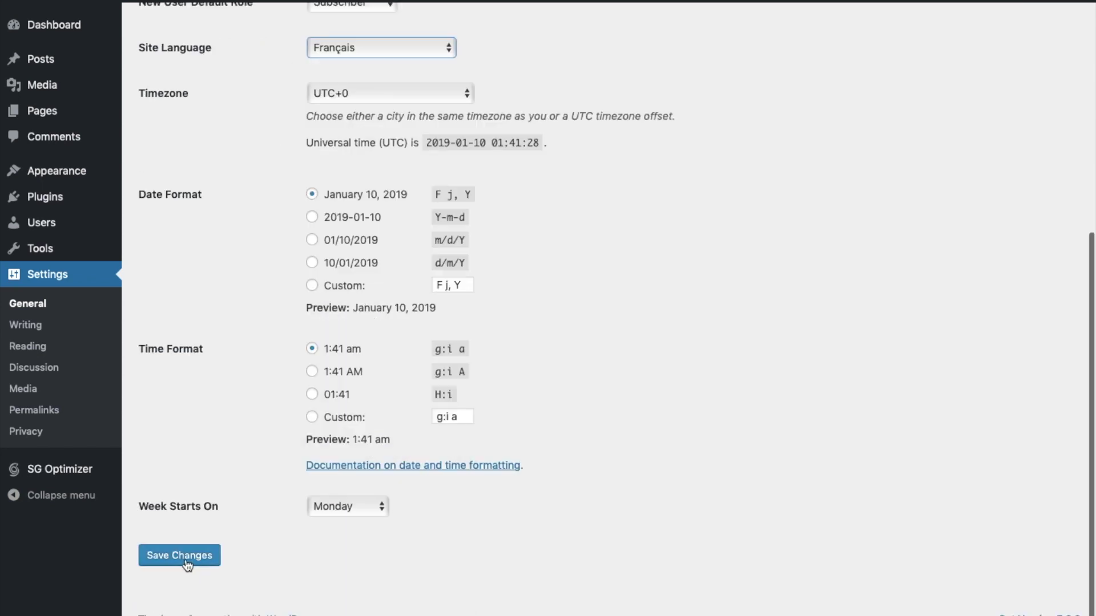
{"action": "left_click", "coordinate": [181, 556]}
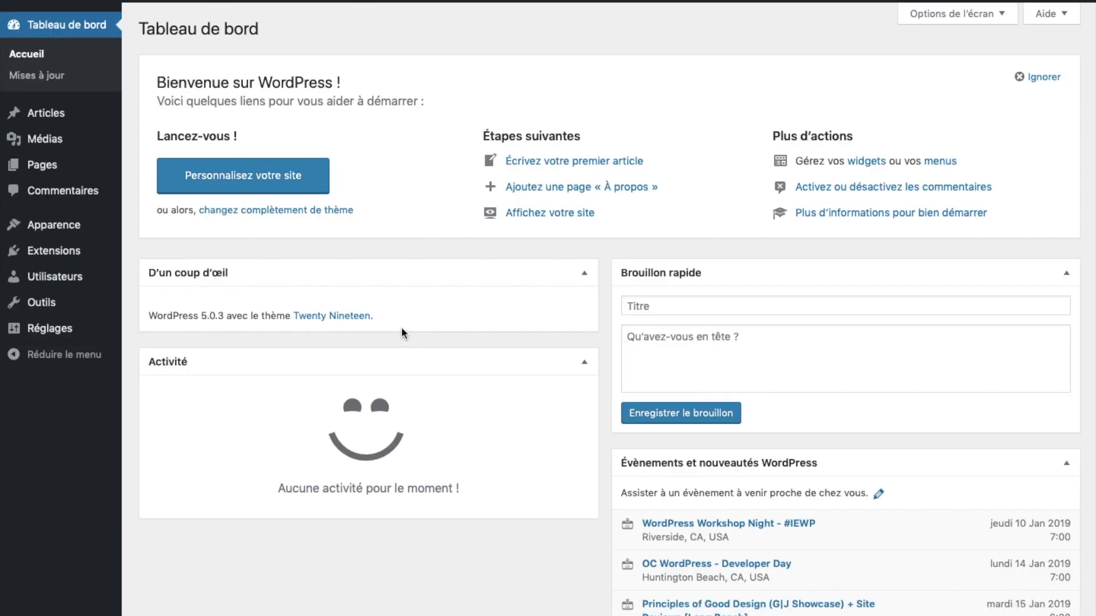
Search Add Themes for Astra, install it and activate it
{"action": "mouse_move", "coordinate": [71, 227]}
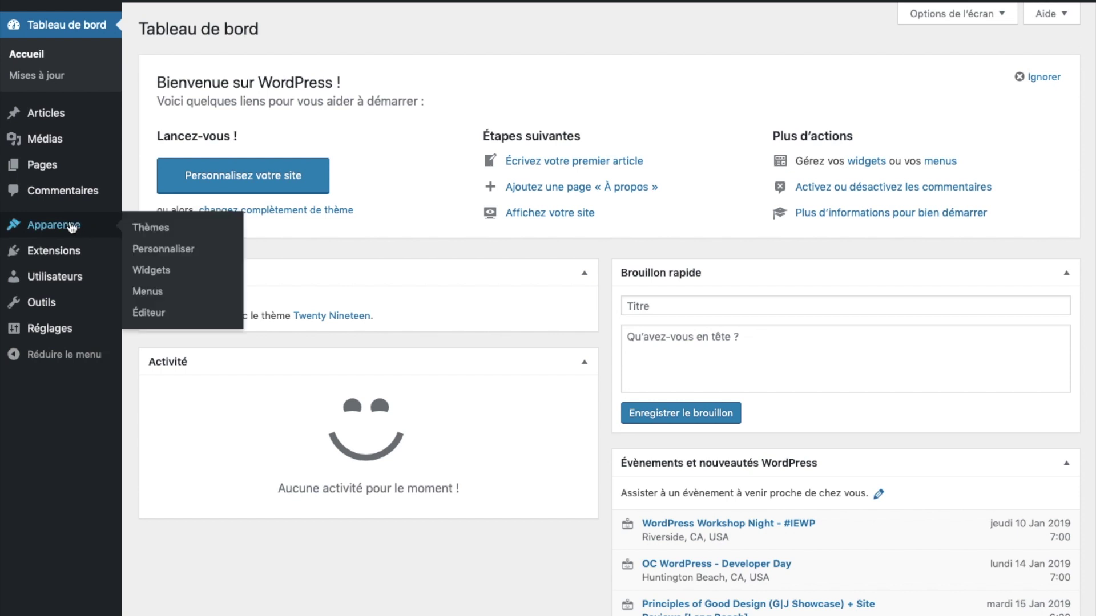
{"action": "left_click", "coordinate": [163, 234]}
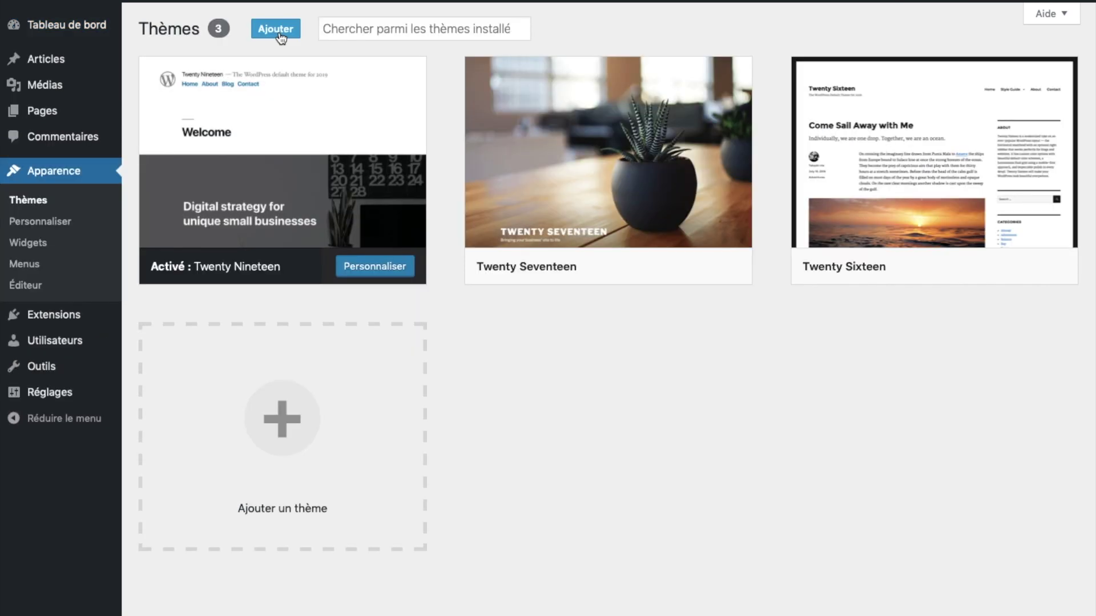
{"action": "left_click", "coordinate": [276, 29]}
{"action": "type", "text": "Astra"}
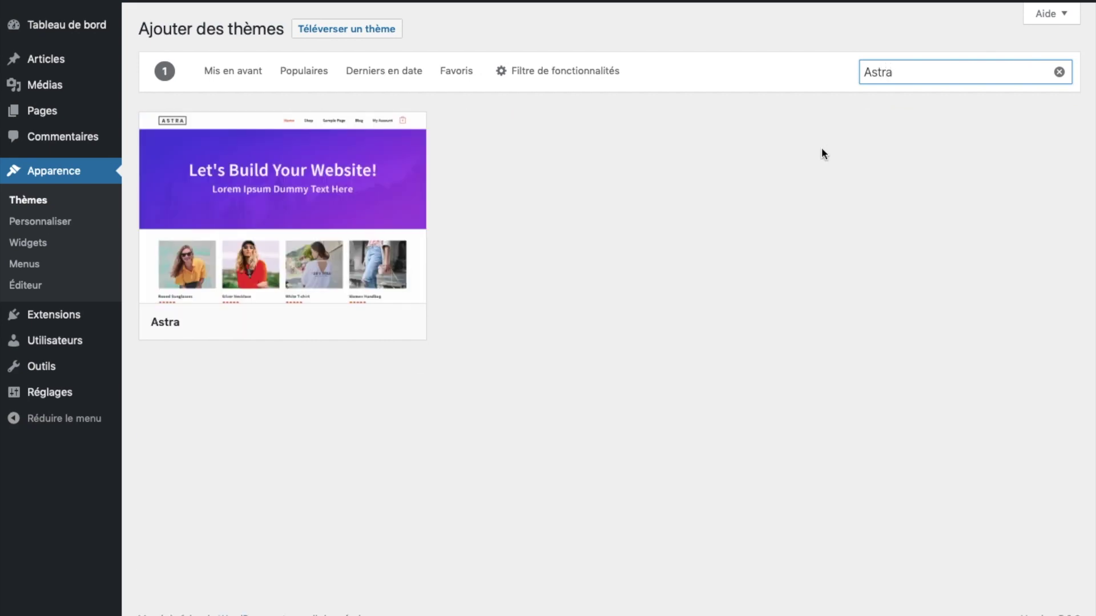
{"action": "mouse_move", "coordinate": [330, 293]}
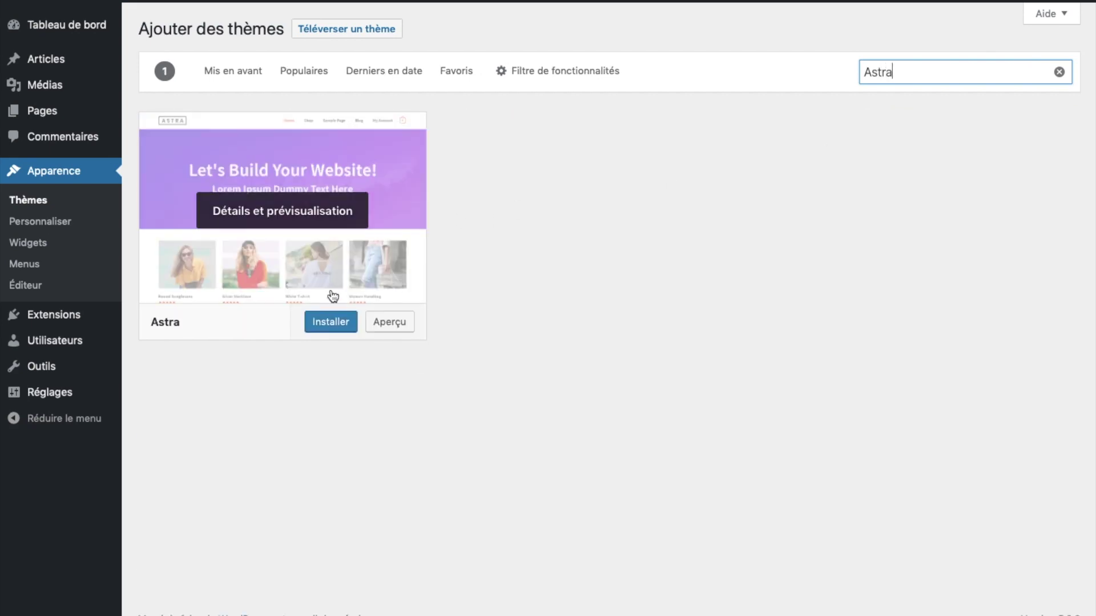
{"action": "left_click", "coordinate": [332, 326]}
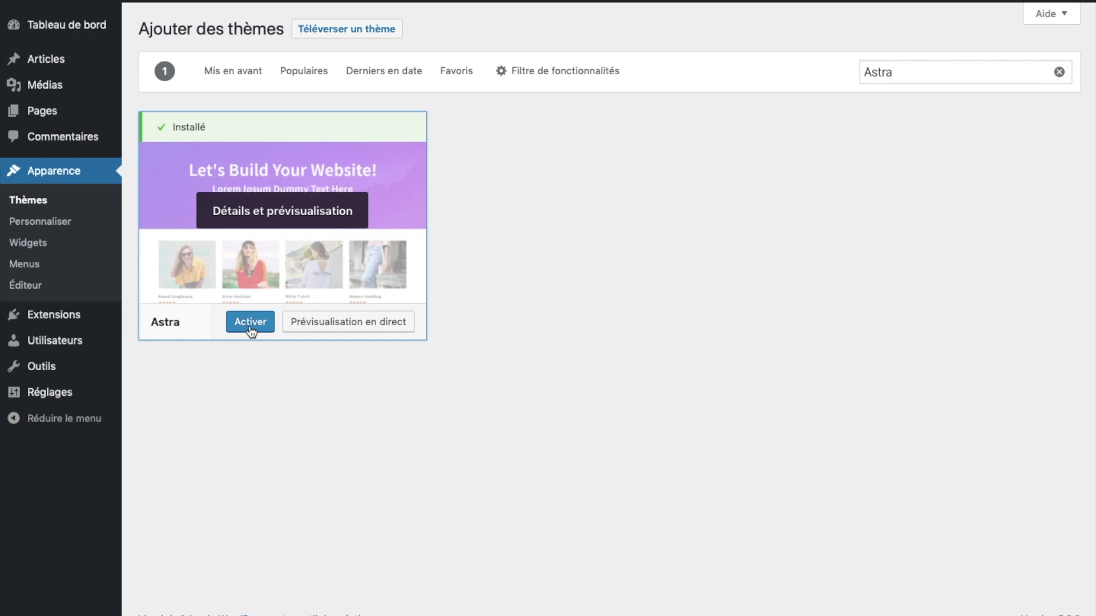
{"action": "left_click", "coordinate": [250, 323]}
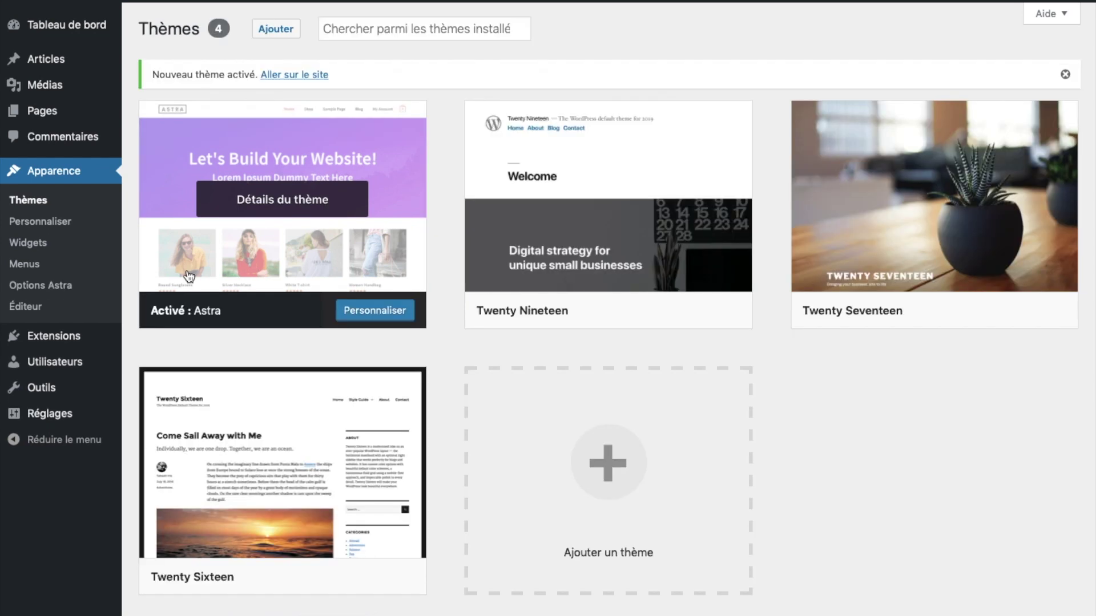
Install Astra's import plugin, filter starter sites to Elementor and open Sierra Nature
{"action": "left_click", "coordinate": [50, 289]}
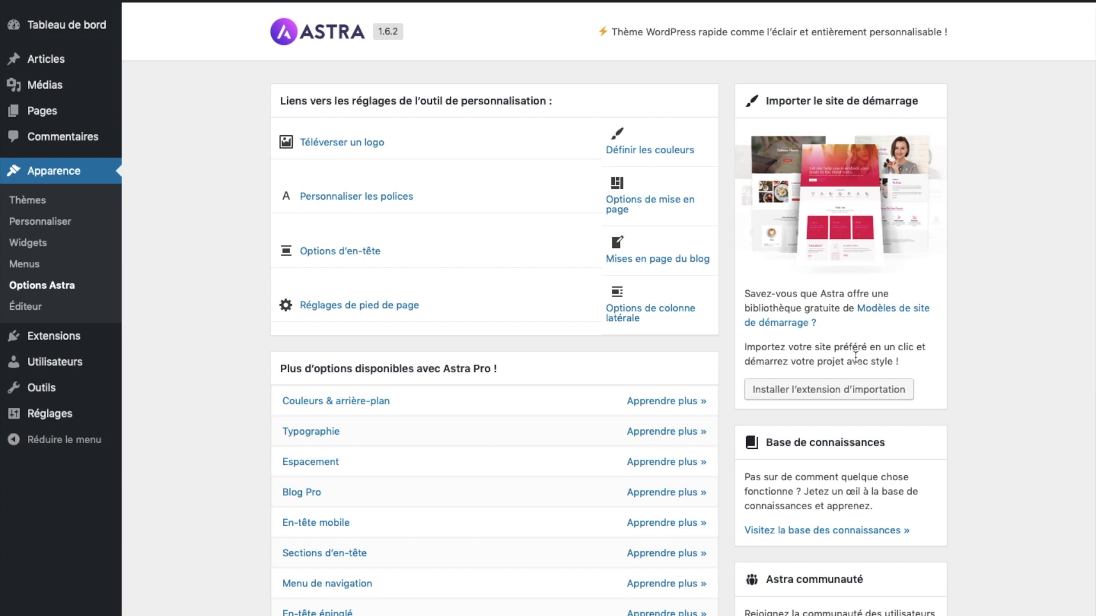
{"action": "left_click", "coordinate": [824, 394]}
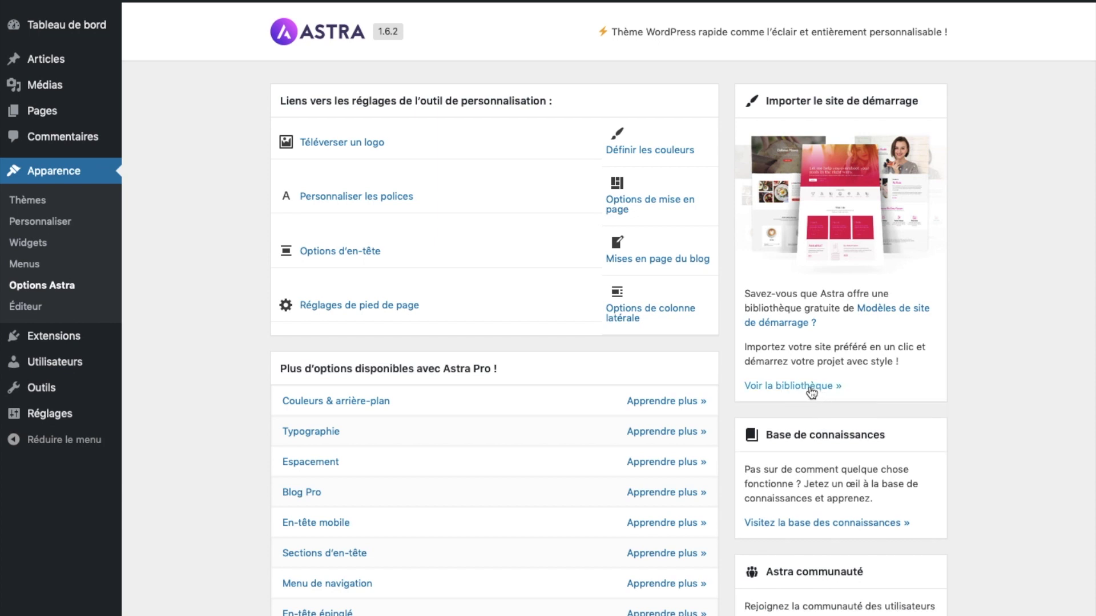
{"action": "left_click", "coordinate": [810, 388]}
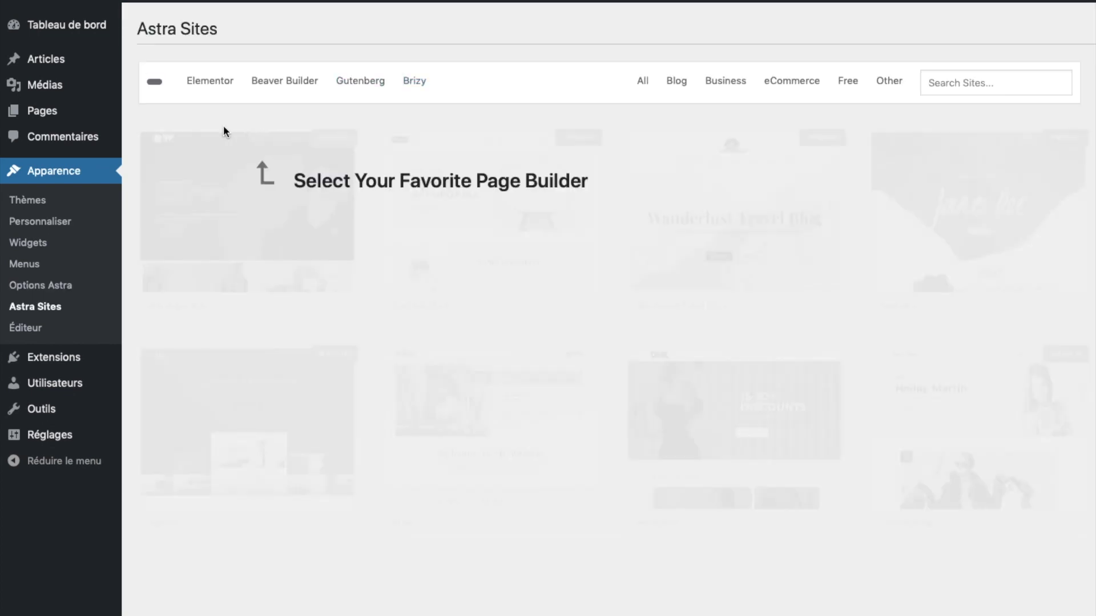
{"action": "left_click", "coordinate": [213, 90]}
{"action": "mouse_move", "coordinate": [936, 342]}
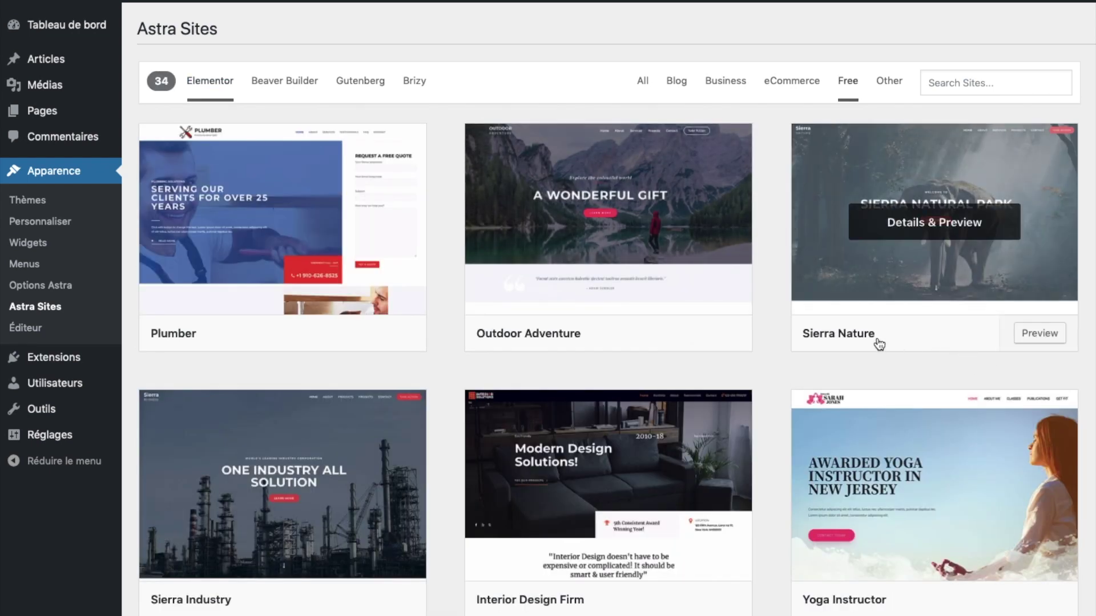
{"action": "left_click", "coordinate": [906, 281]}
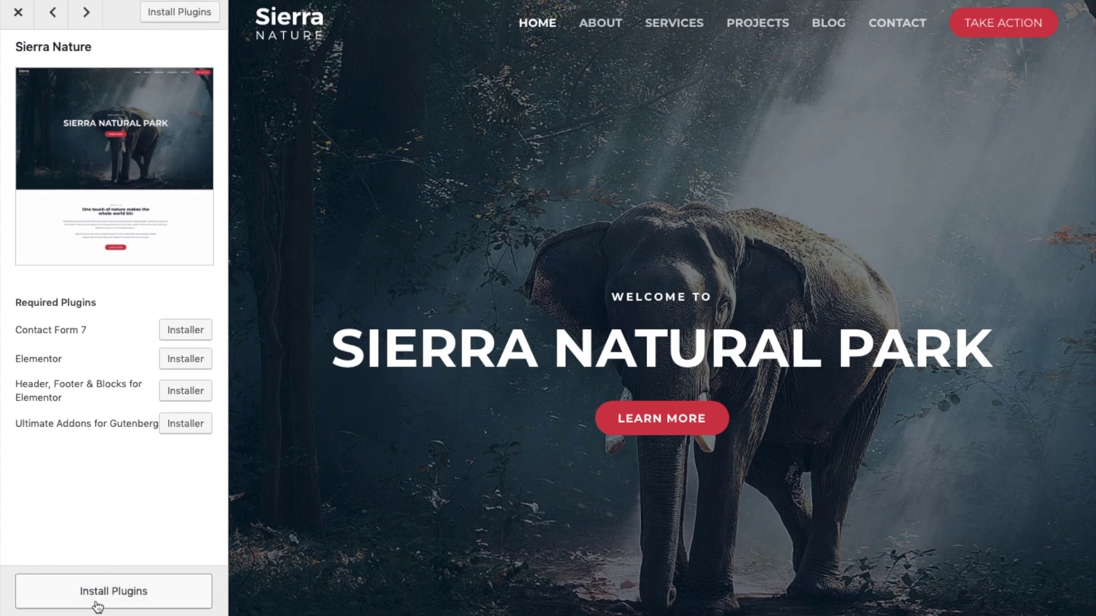
Install the Sierra Nature plugins, import the starter site, and view the live Sierra Natural Park home page
{"action": "left_click", "coordinate": [97, 605]}
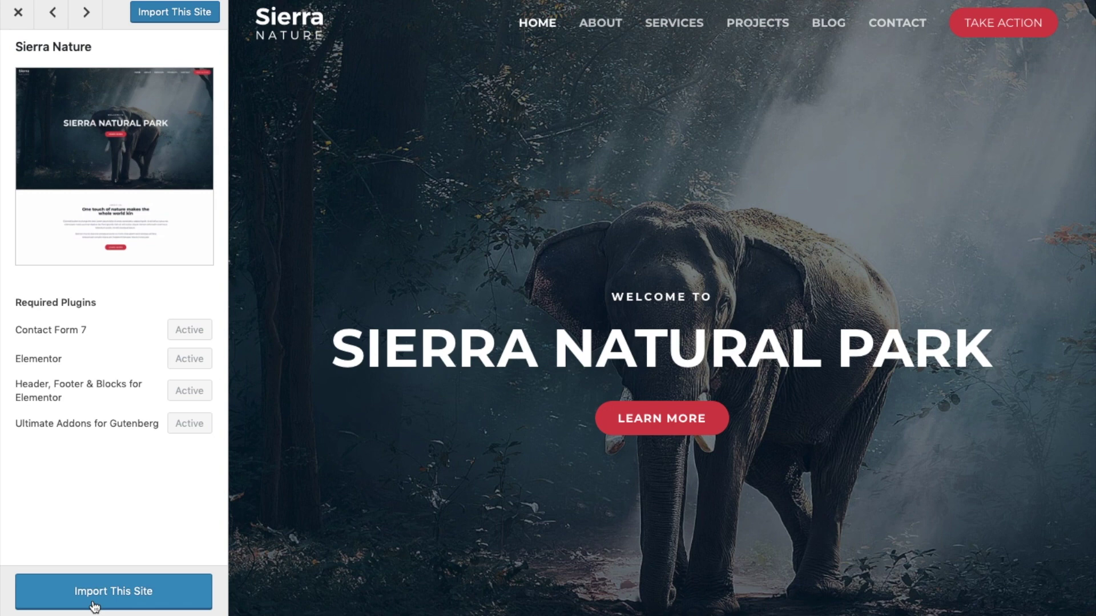
{"action": "left_click", "coordinate": [103, 602]}
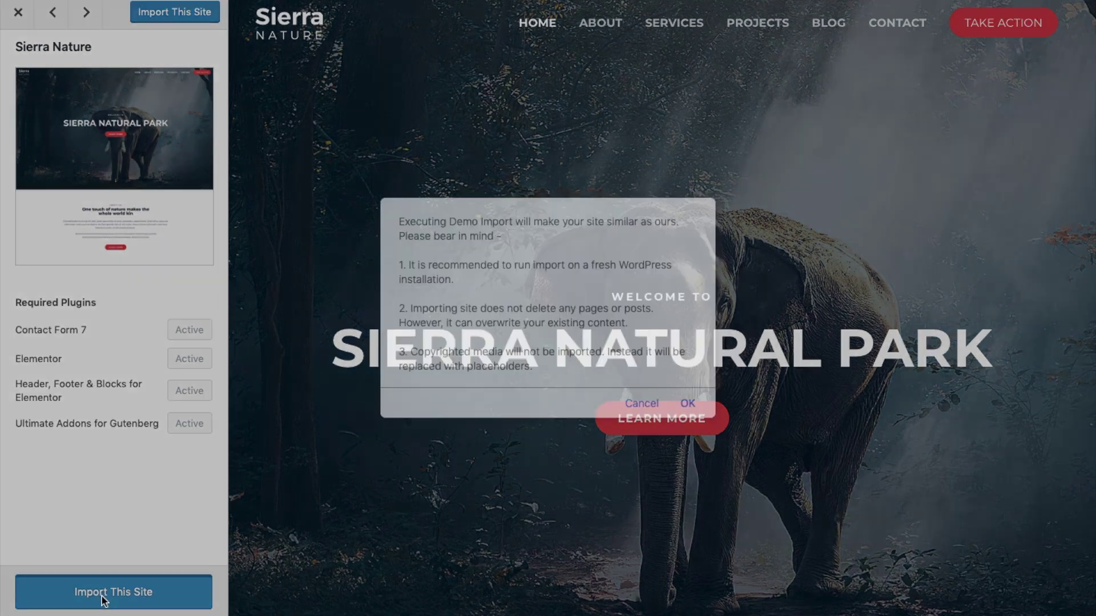
{"action": "left_click", "coordinate": [690, 405]}
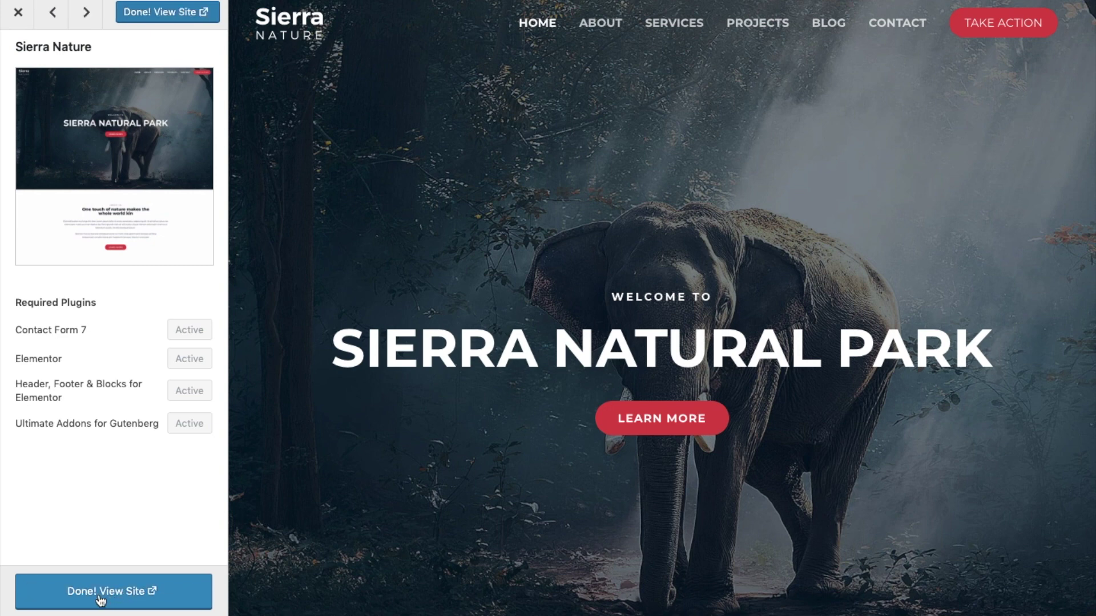
{"action": "left_click", "coordinate": [112, 597]}
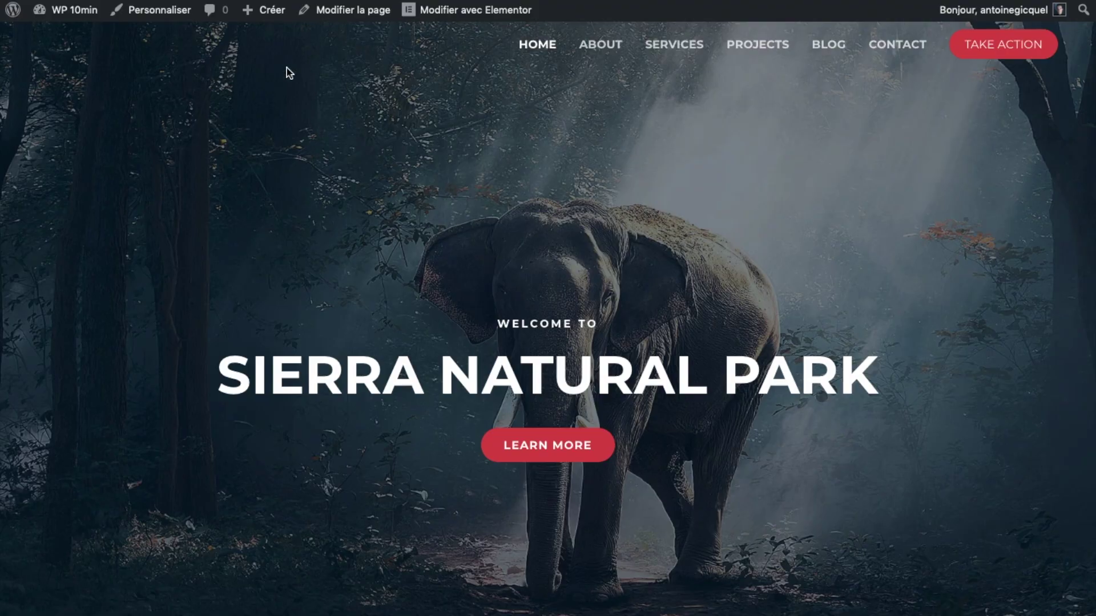
Open the Customizer's Identité du site panel and view the logo picker, closing it without changes
{"action": "left_click", "coordinate": [159, 10]}
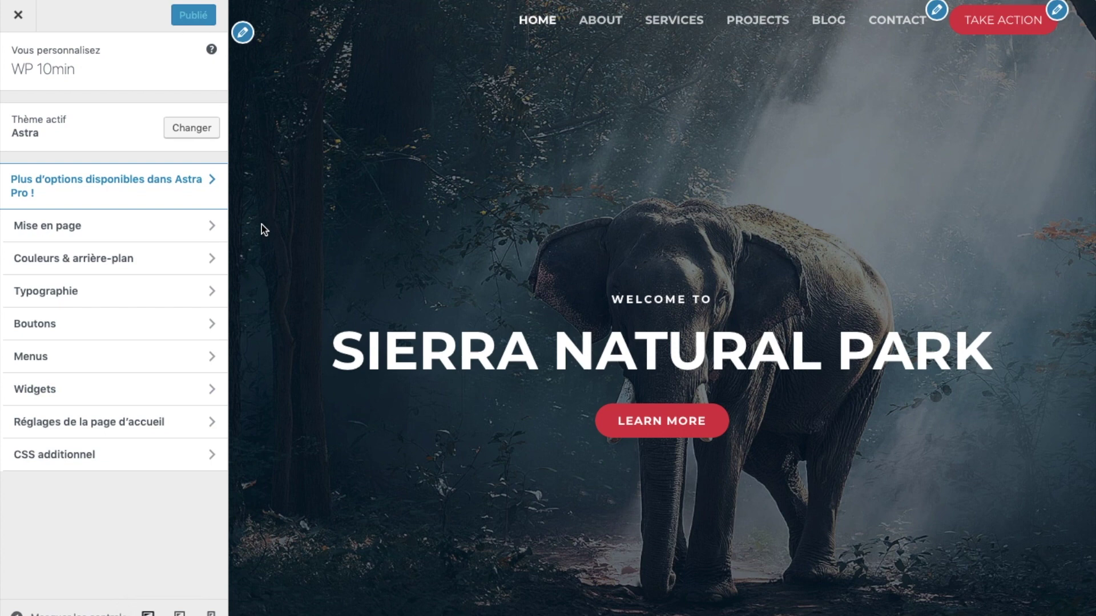
{"action": "left_click", "coordinate": [243, 34]}
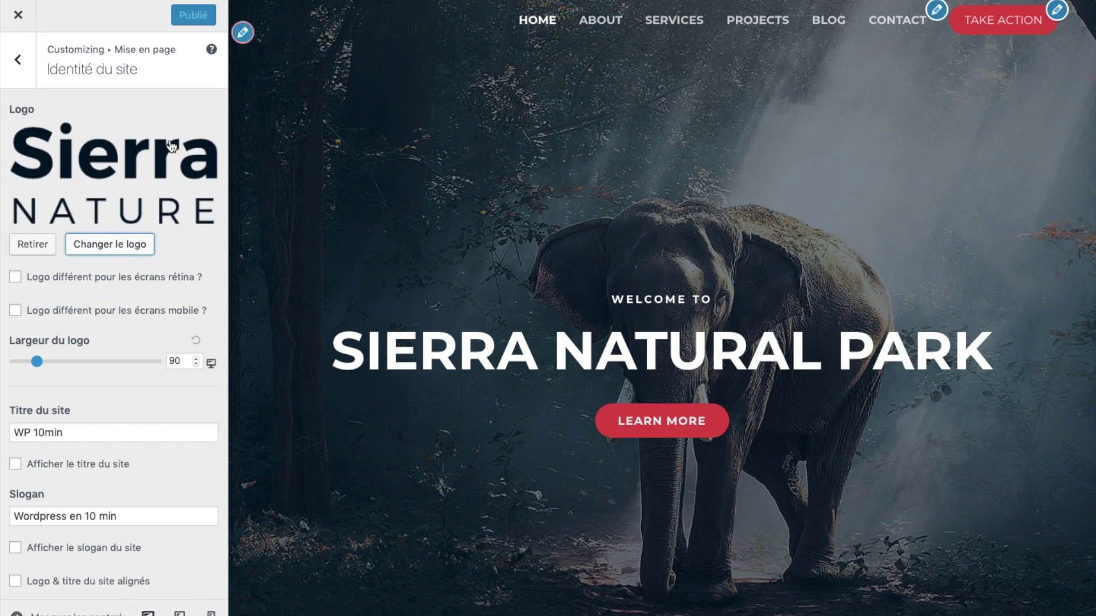
{"action": "left_click", "coordinate": [110, 245]}
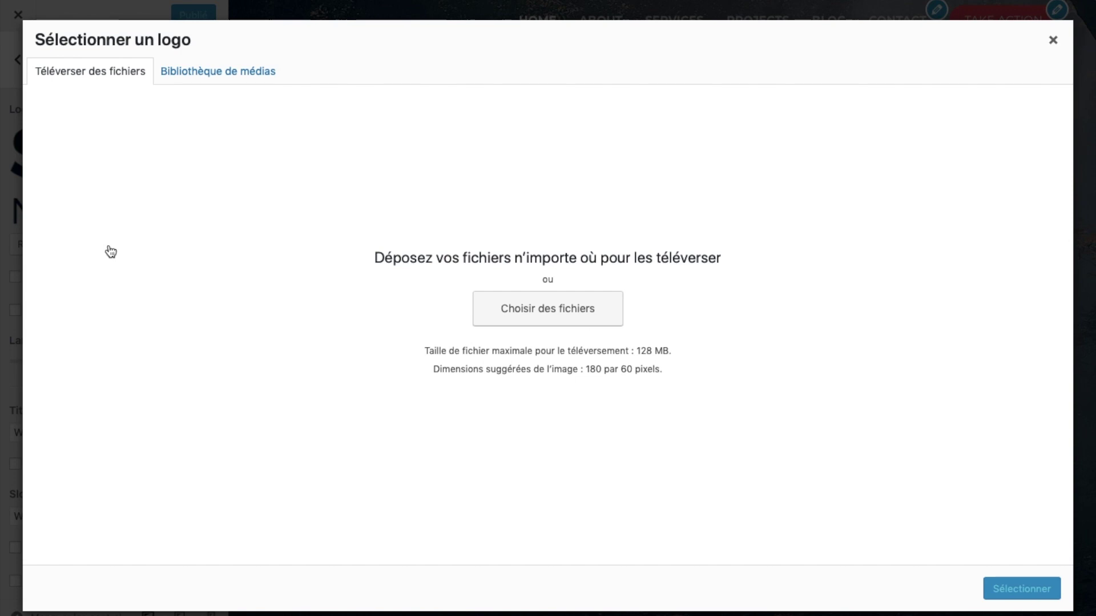
{"action": "left_click", "coordinate": [1054, 40]}
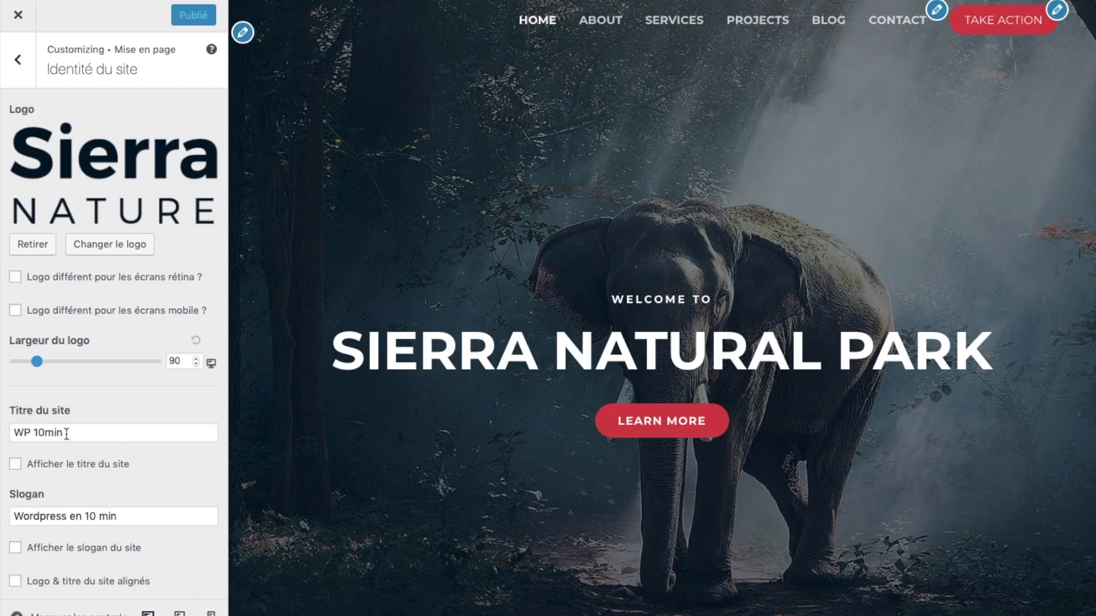
{"action": "scroll", "coordinate": [75, 518], "scroll_direction": "down", "scroll_amount": 3}
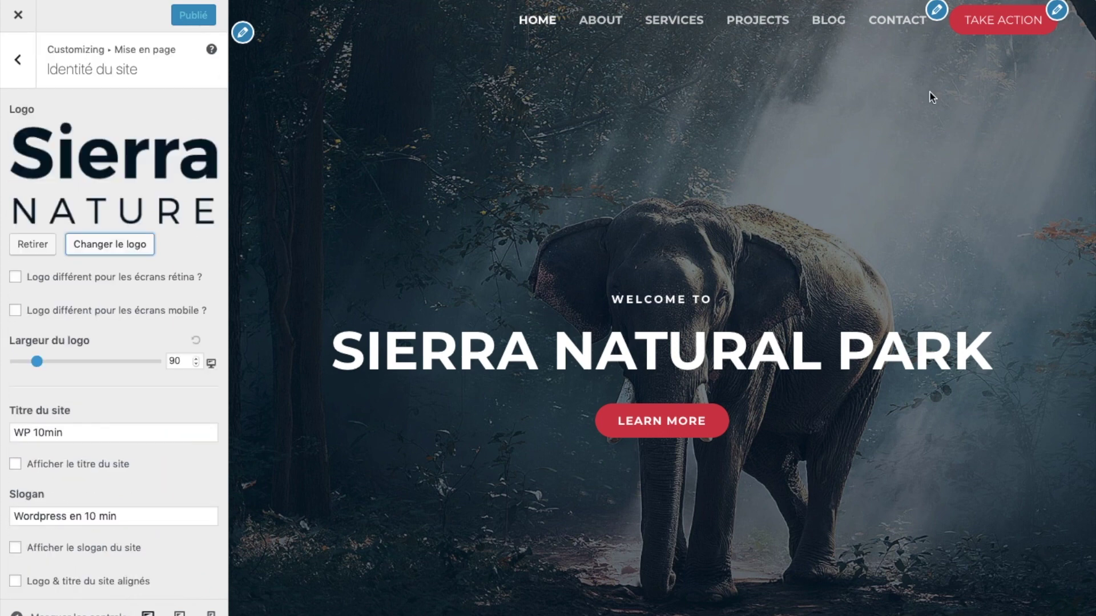
In the main menu, change the HOME item's Titre de la navigation to ACCUEIL
{"action": "left_click", "coordinate": [1057, 10]}
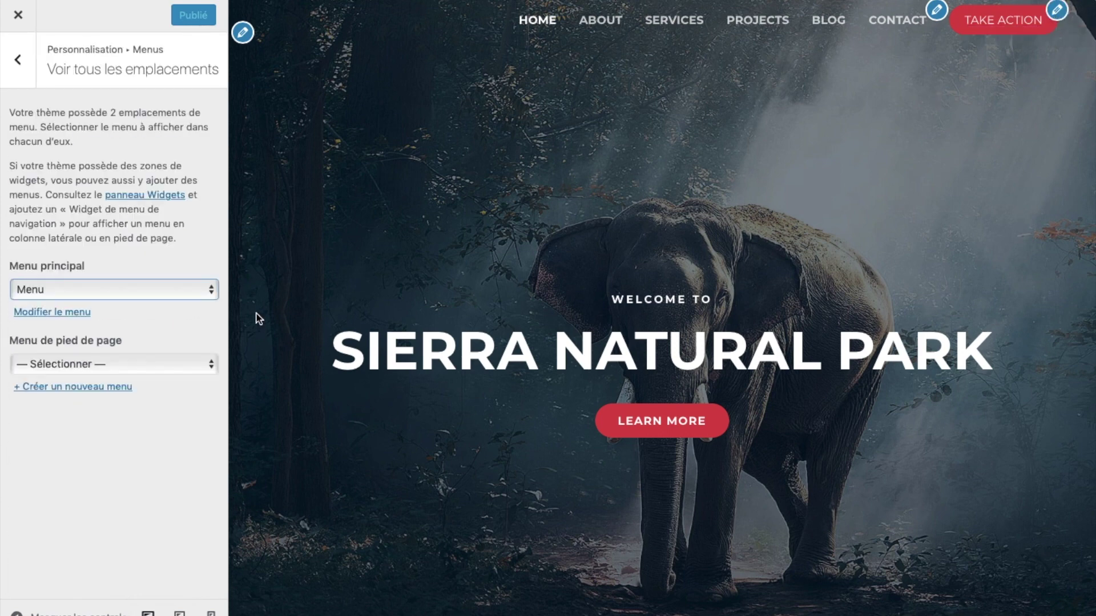
{"action": "left_click", "coordinate": [74, 312]}
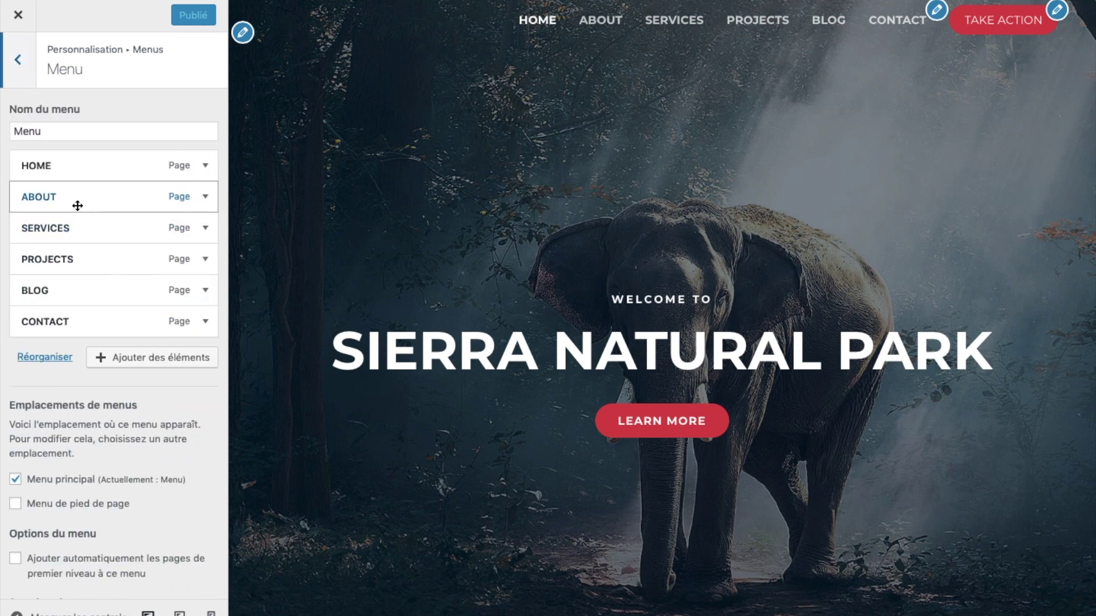
{"action": "left_click_drag", "start_coordinate": [75, 199], "coordinate": [76, 229]}
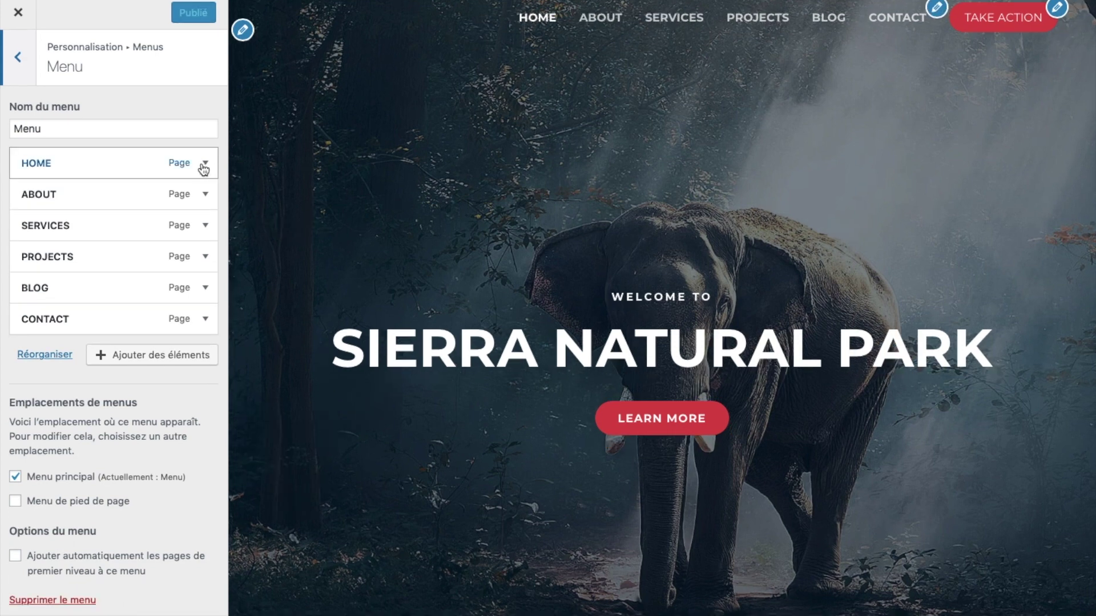
{"action": "left_click", "coordinate": [204, 164]}
{"action": "type", "text": "ACCUEIL"}
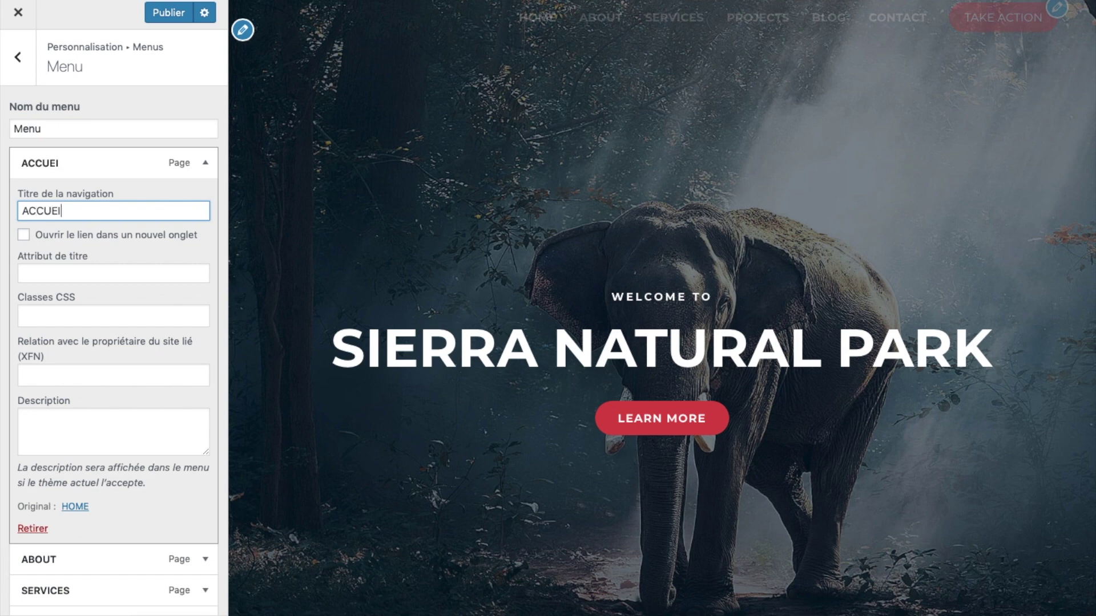